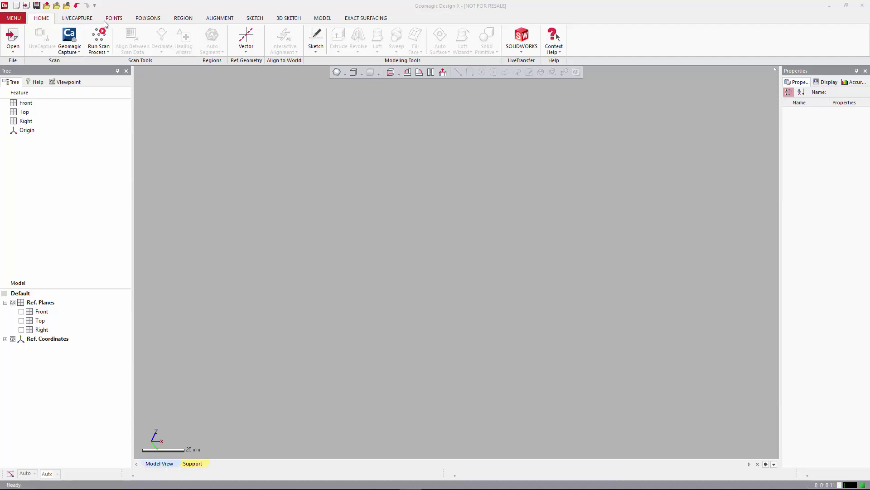
- Import the scan file Injector link.stl without mesh buildup and show its mesh in the viewport
left_click(7, 54)
left_click(23, 65)
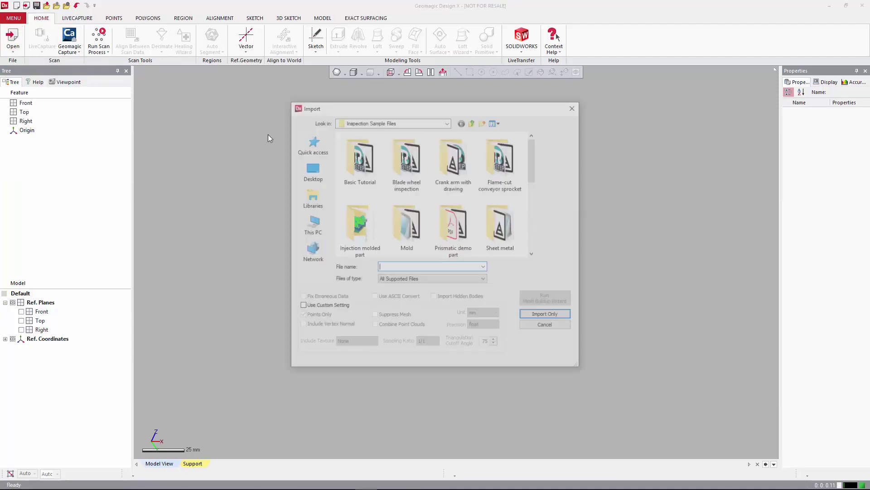
scroll(474, 213, "down", 2)
left_click(502, 225)
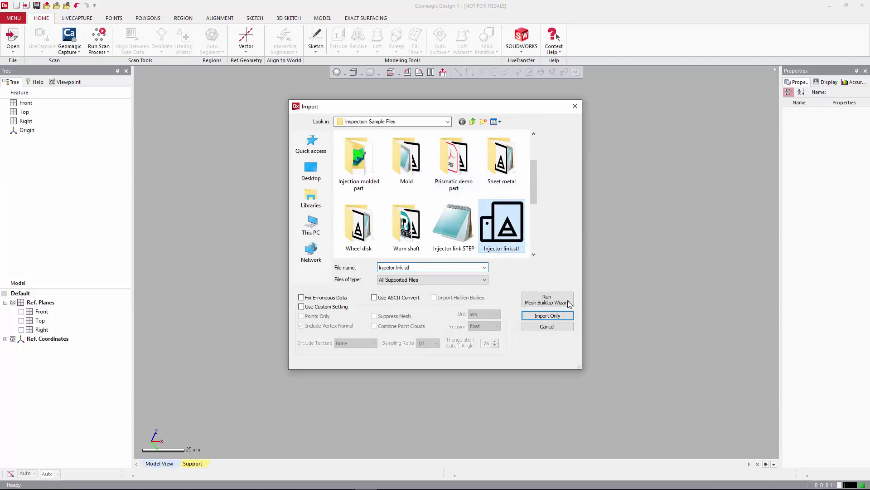
left_click(547, 315)
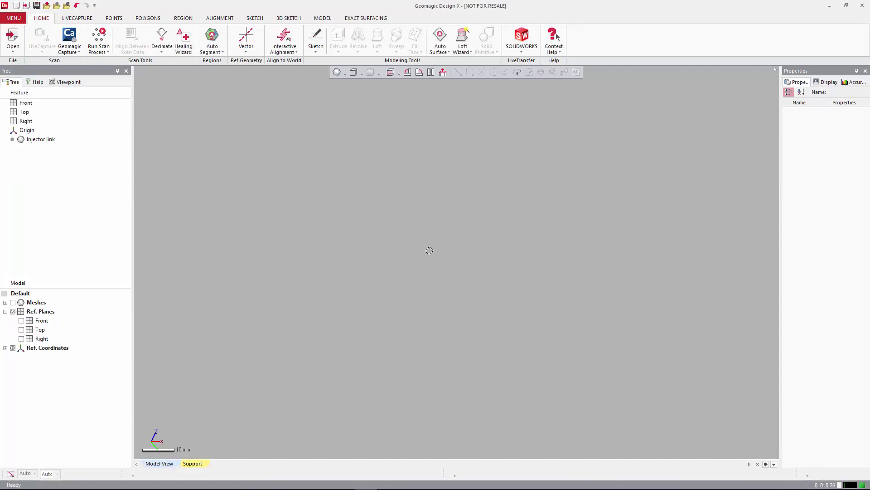
left_click(12, 303)
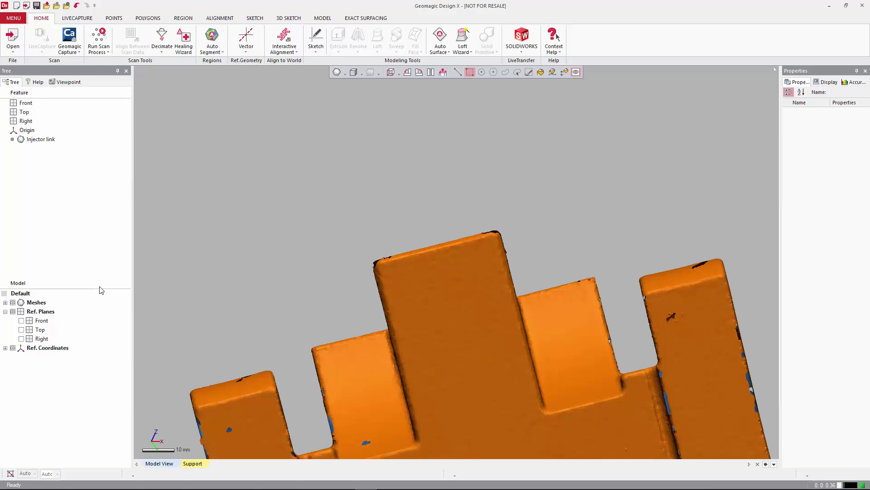
- Examine the imported injector link mesh from all sides, including its holes, prongs, cutout and raised faces
scroll(369, 217, "down", 5)
right_click_drag(435, 223, 509, 261)
scroll(466, 245, "up", 5)
right_click_drag(593, 337, 361, 331)
right_click_drag(379, 279, 466, 199)
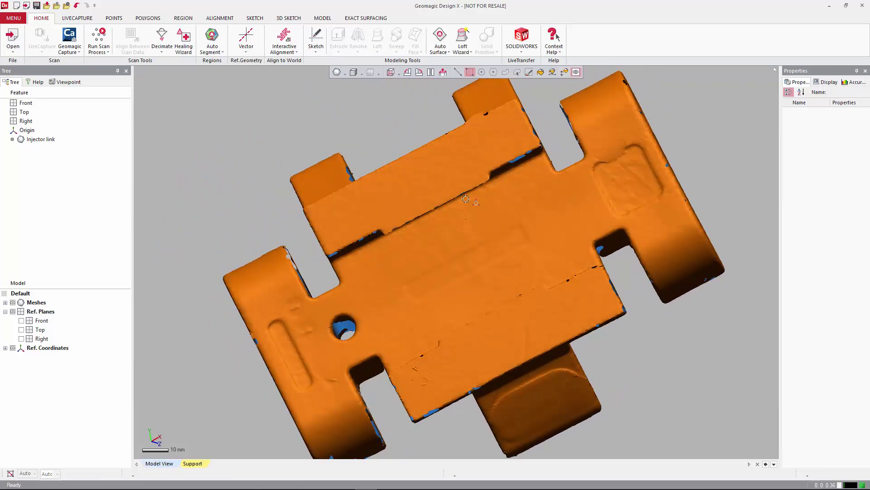
right_click_drag(542, 238, 297, 267)
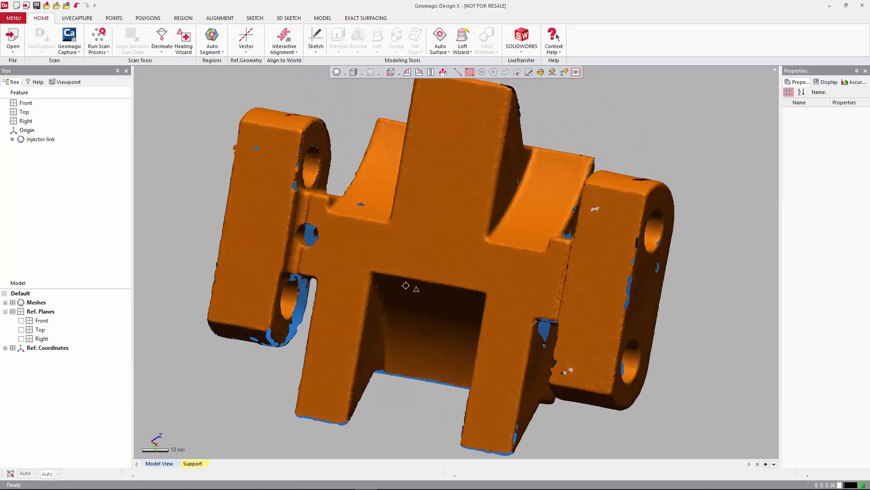
right_click_drag(406, 286, 383, 318)
scroll(427, 282, "down", 3)
right_click_drag(322, 311, 411, 292)
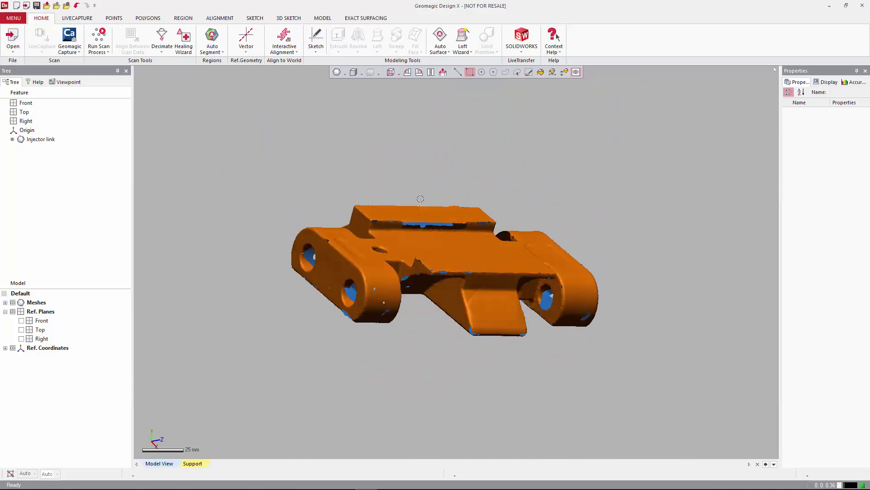
right_click_drag(420, 198, 417, 320)
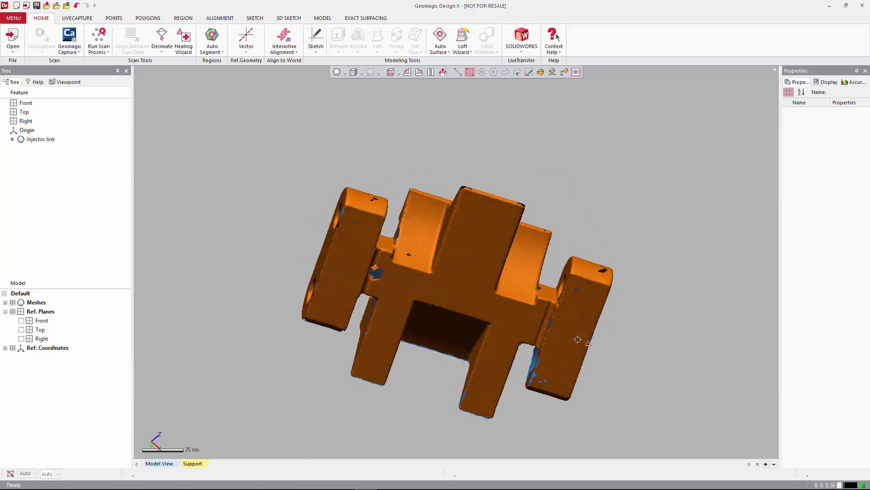
- Add a reference plane with the Draw Line method, running lengthwise through the middle of the part in a face-on view
right_click_drag(578, 339, 472, 288)
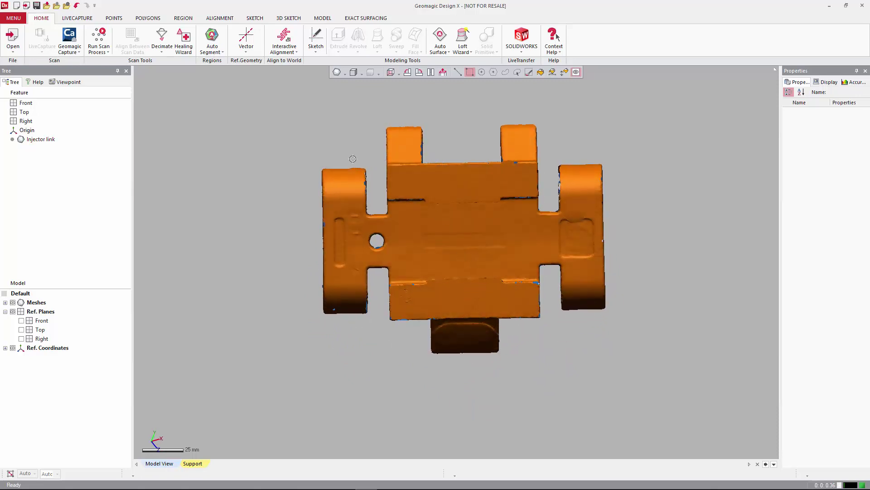
left_click(247, 51)
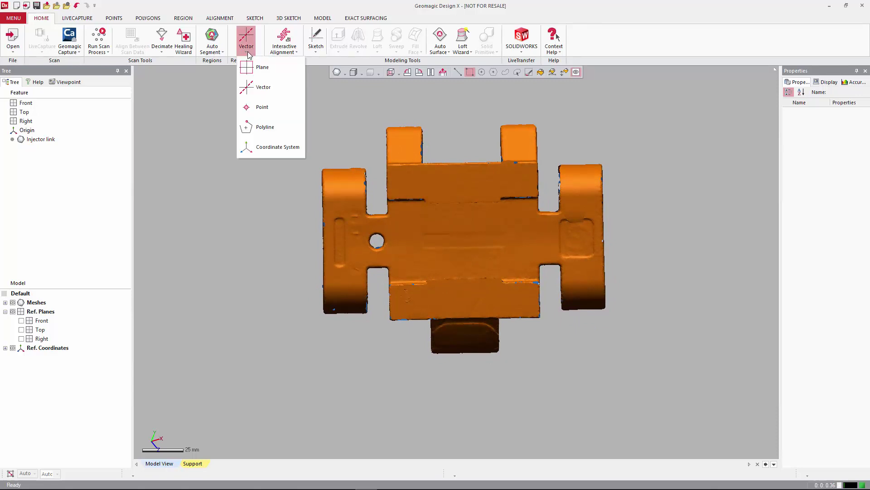
left_click(262, 68)
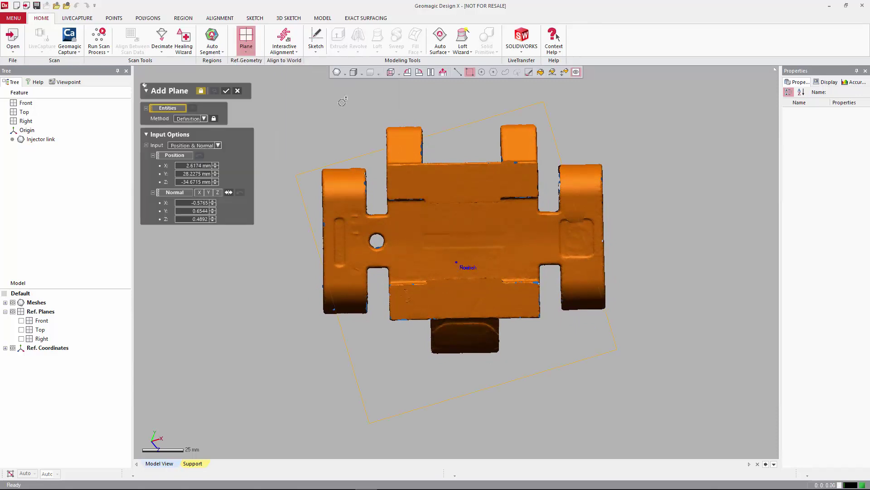
left_click(203, 119)
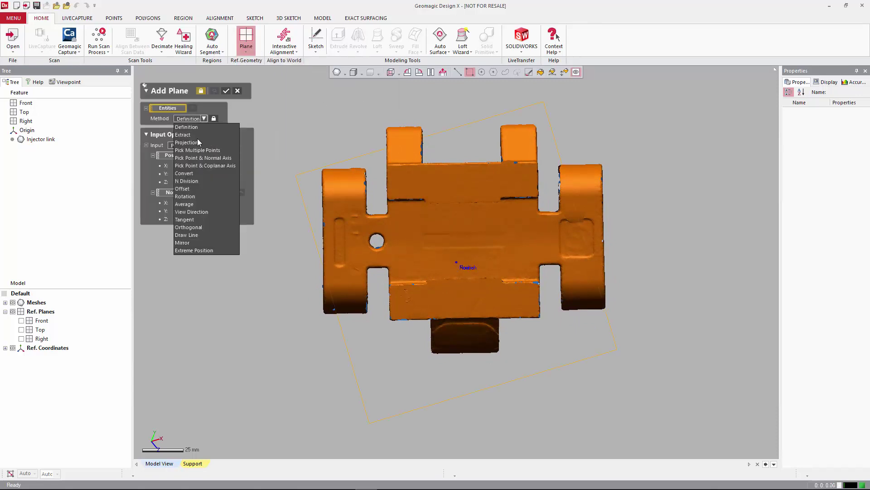
left_click(197, 235)
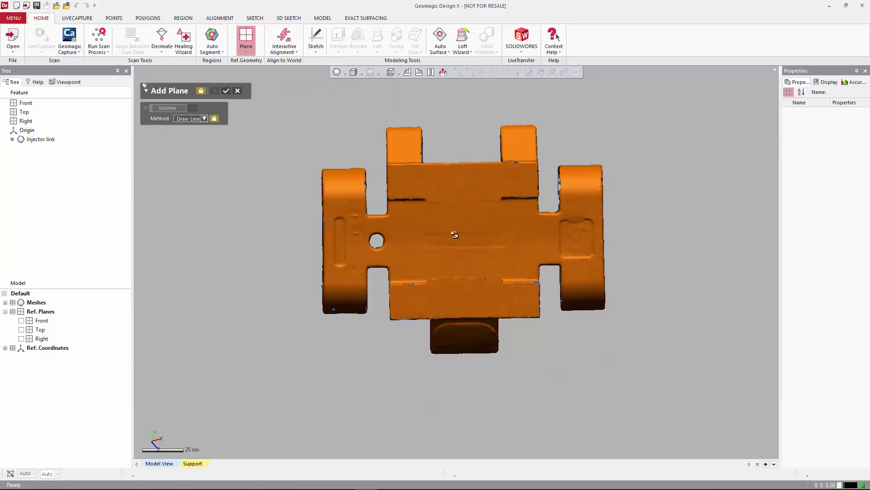
left_click_drag(459, 115, 464, 386)
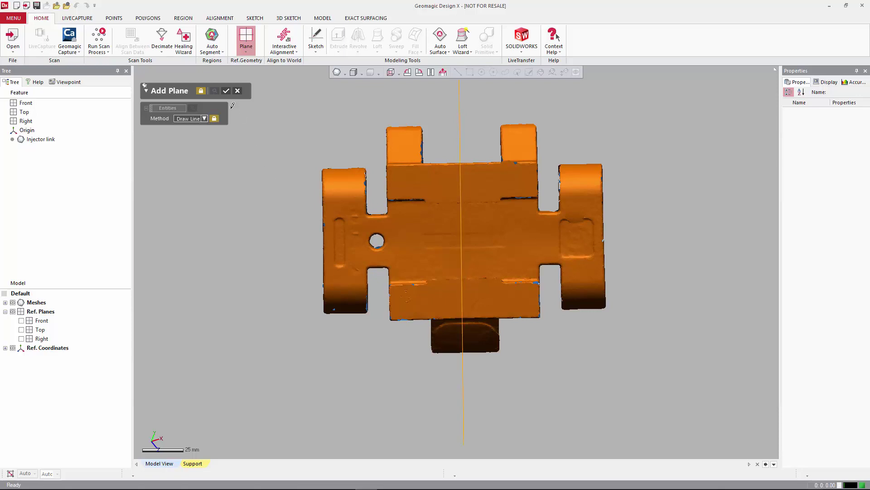
left_click(226, 91)
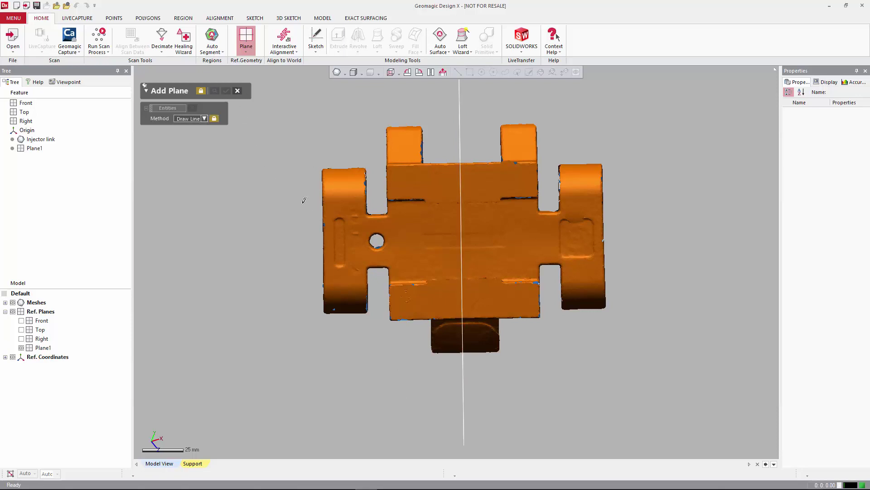
- Add a symmetry plane with the Mirror method, using the drawn plane and the Injector link mesh as entities
left_click(203, 119)
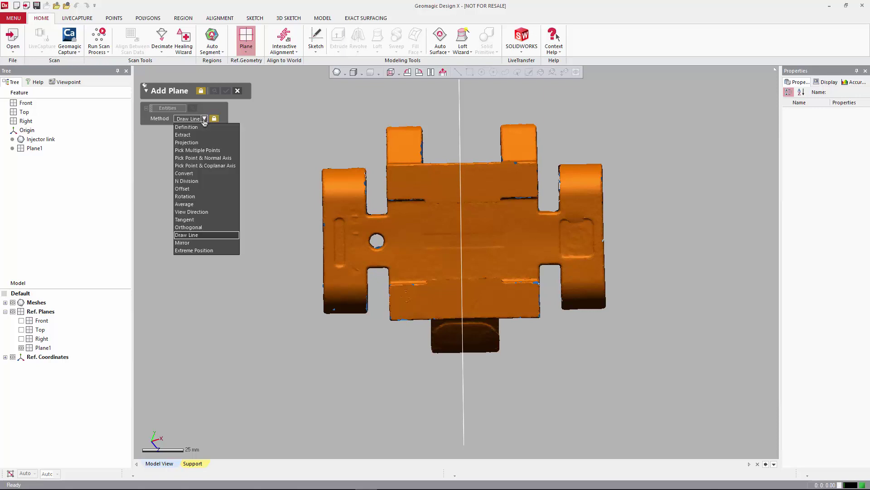
left_click(213, 238)
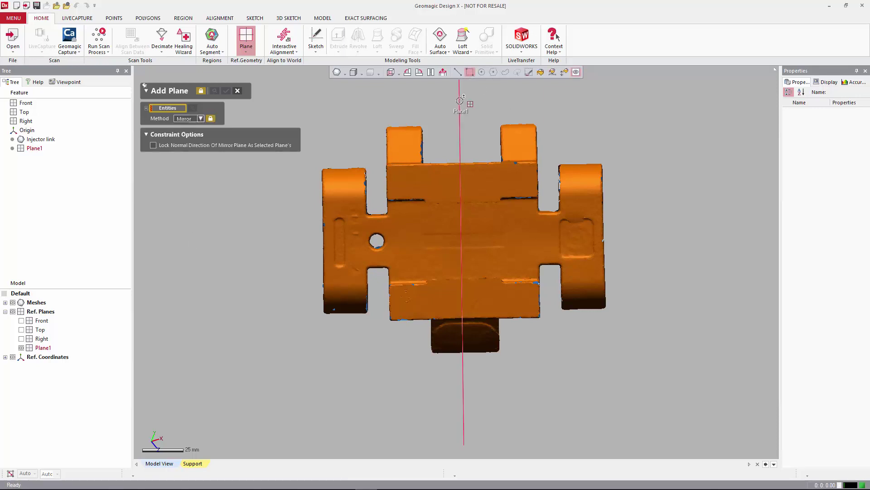
left_click(462, 111)
left_click(46, 139)
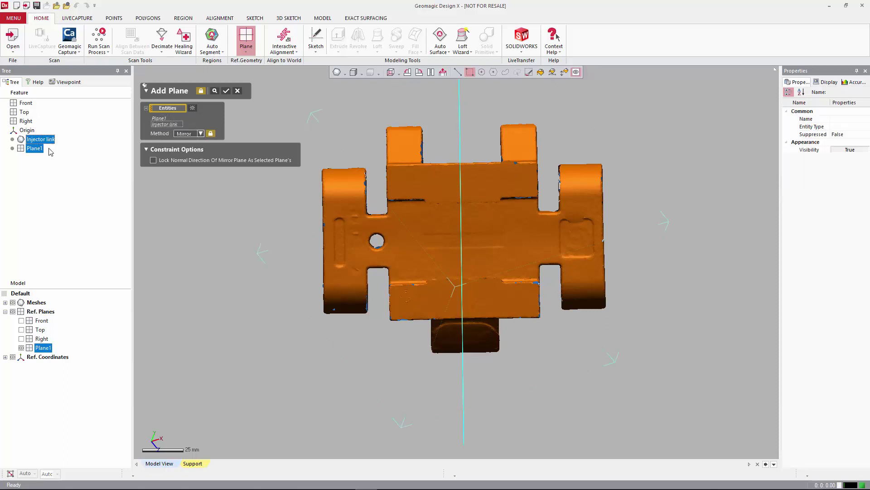
left_click(226, 93)
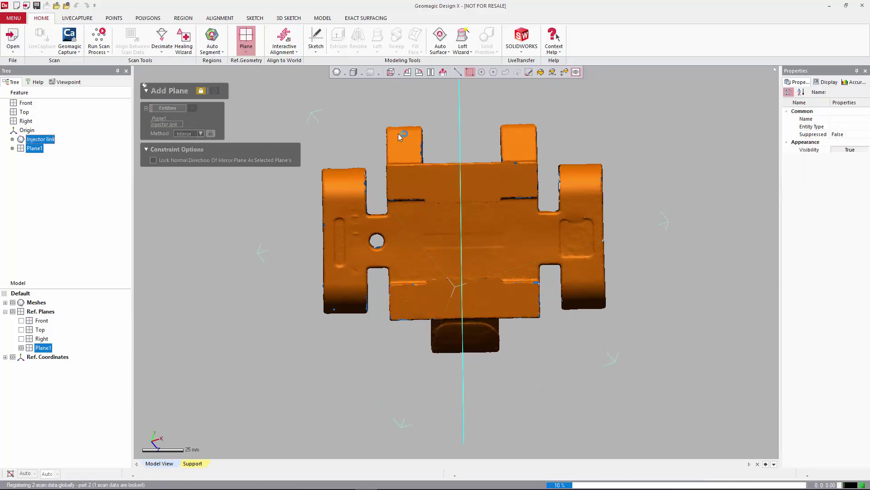
- Compare the two planes, hide the initial drawn plane Plane1 and finish adding planes
mouse_move(508, 298)
right_mouse_down()
mouse_move(520, 292)
mouse_move(512, 300)
right_mouse_up()
right_click_drag(514, 368, 517, 368)
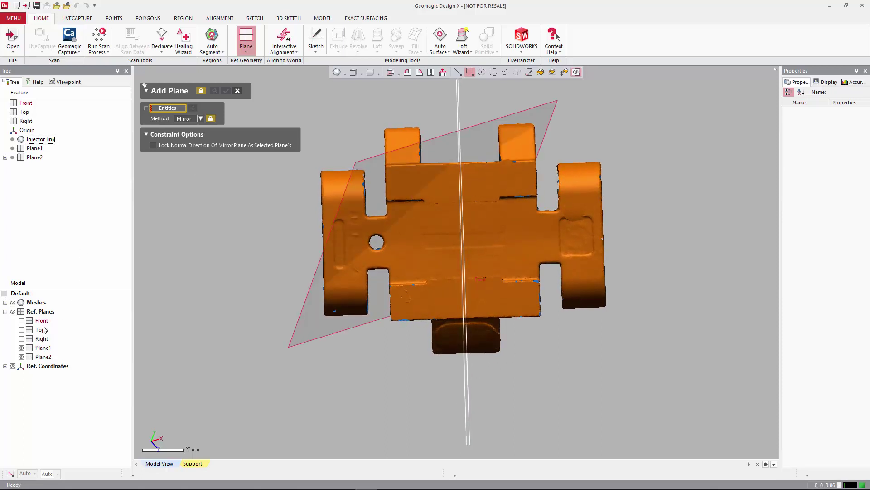
left_click(22, 348)
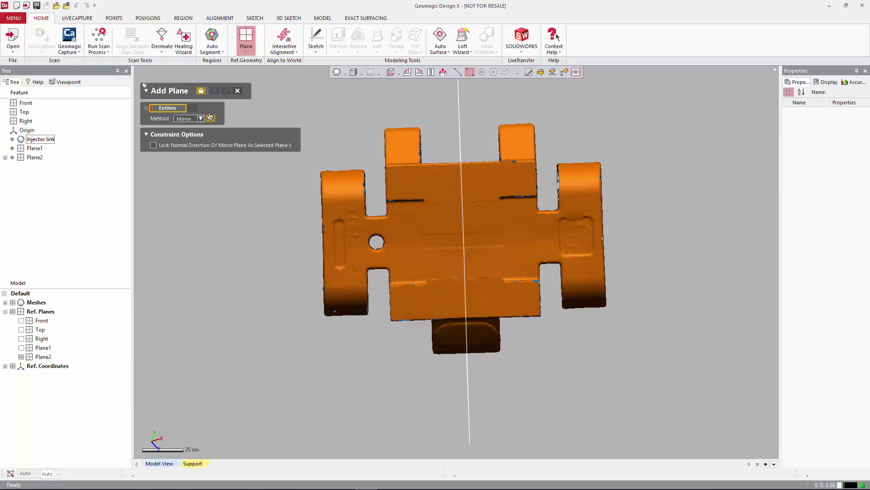
left_click(238, 92)
- Extract a best-fit reference plane from the large flat face around the rectangular cutout
right_click_drag(508, 281, 462, 283)
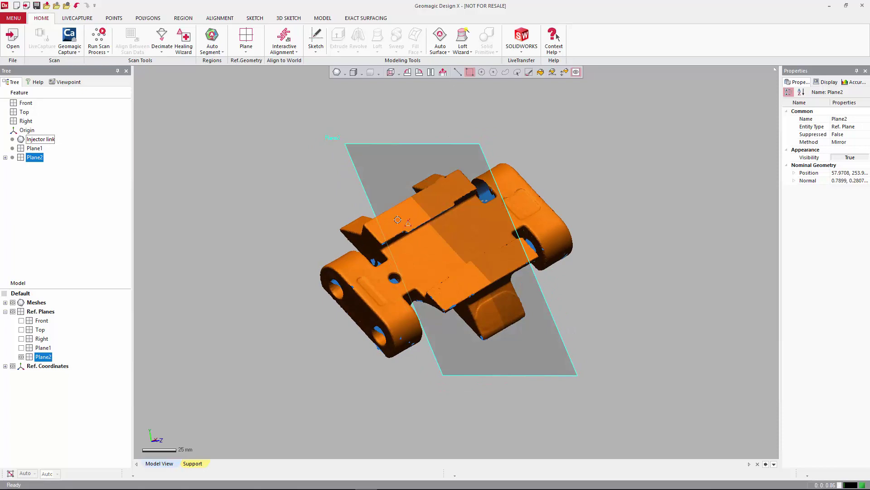
mouse_move(474, 285)
right_mouse_down()
mouse_move(517, 149)
mouse_move(431, 319)
mouse_move(502, 325)
right_mouse_up()
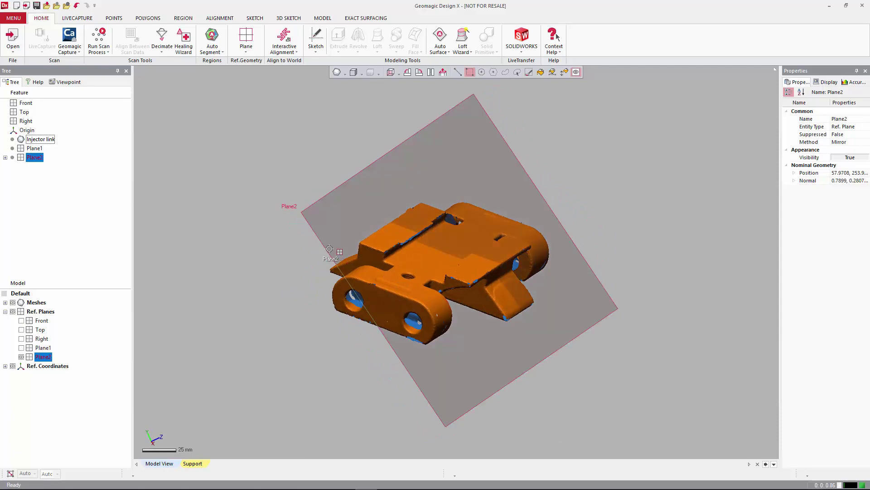
mouse_move(338, 251)
right_mouse_down()
mouse_move(577, 280)
mouse_move(554, 258)
mouse_move(444, 257)
mouse_move(445, 305)
mouse_move(398, 361)
mouse_move(369, 147)
mouse_move(408, 181)
right_mouse_up()
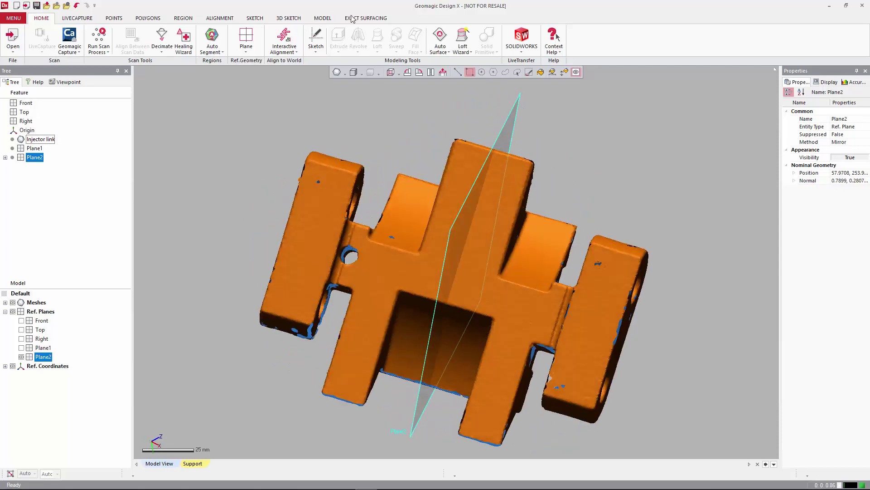
left_click(246, 38)
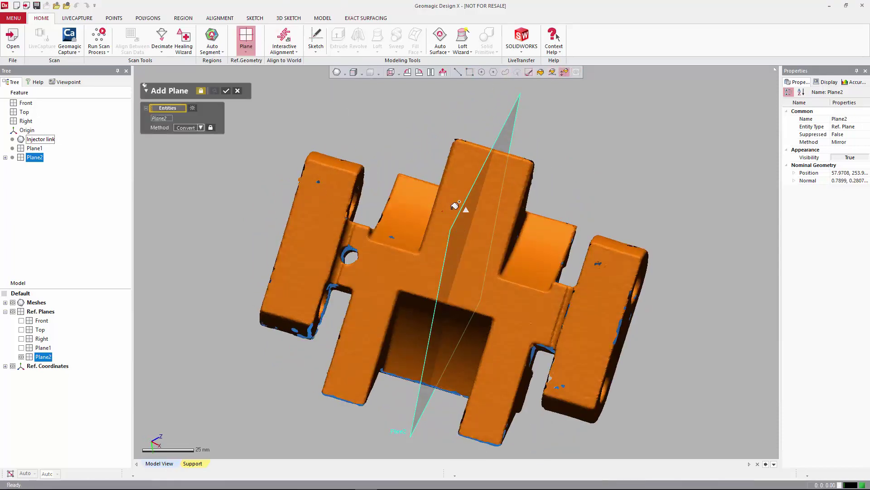
left_click(363, 314)
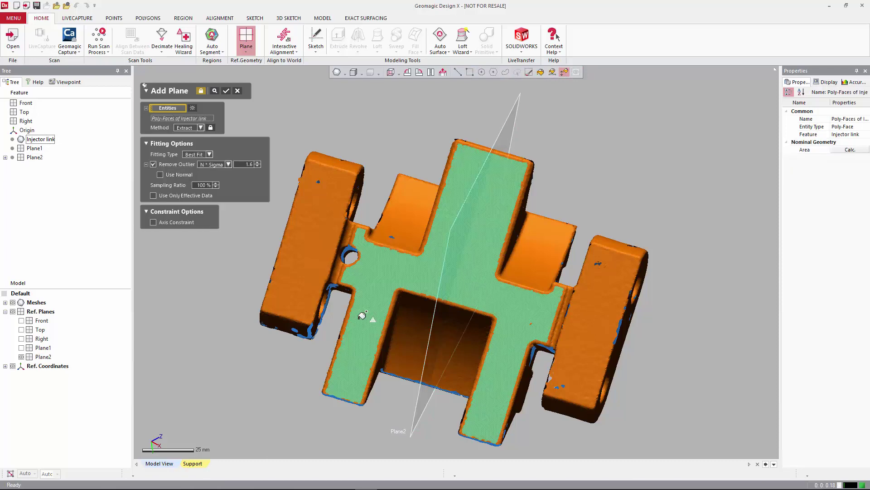
left_click(226, 90)
- Extract another reference plane from the flat end faces above the two prongs
right_click_drag(466, 266, 523, 258)
left_click(323, 232)
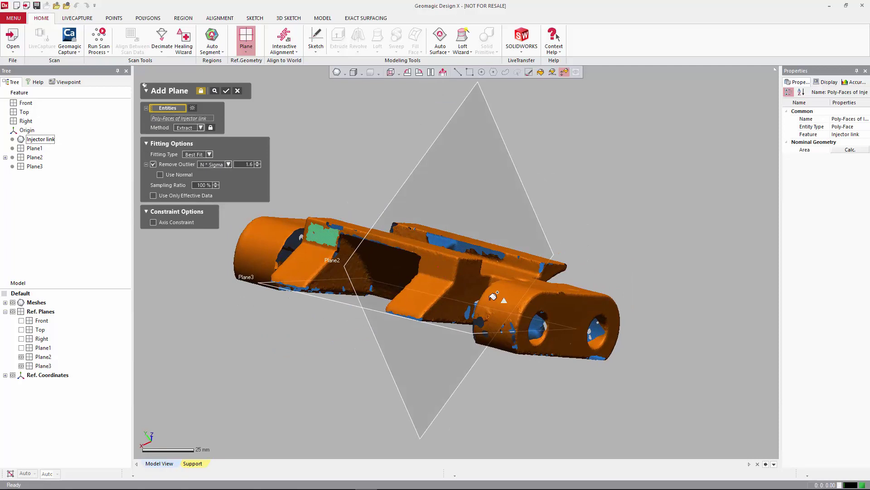
left_click(322, 231)
left_click(226, 90)
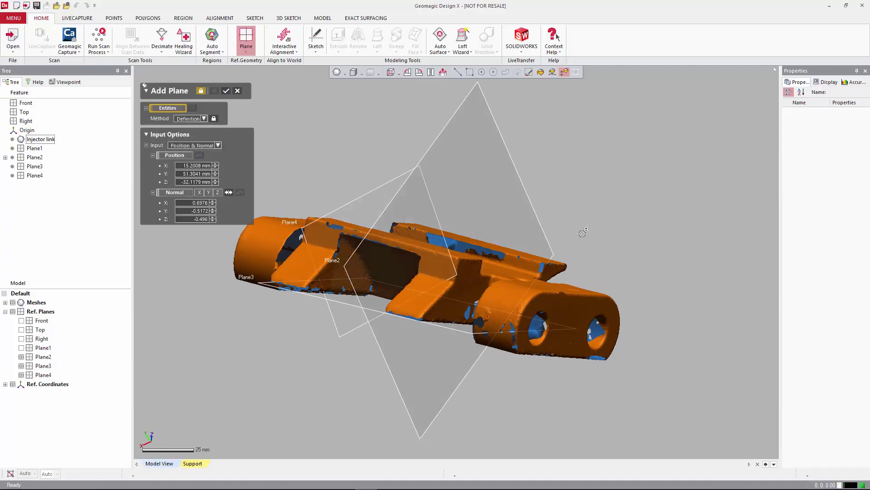
- Finish adding planes and delete the two extracted planes, Plane3 and Plane4
right_click_drag(583, 233, 302, 210)
right_click_drag(501, 267, 598, 277)
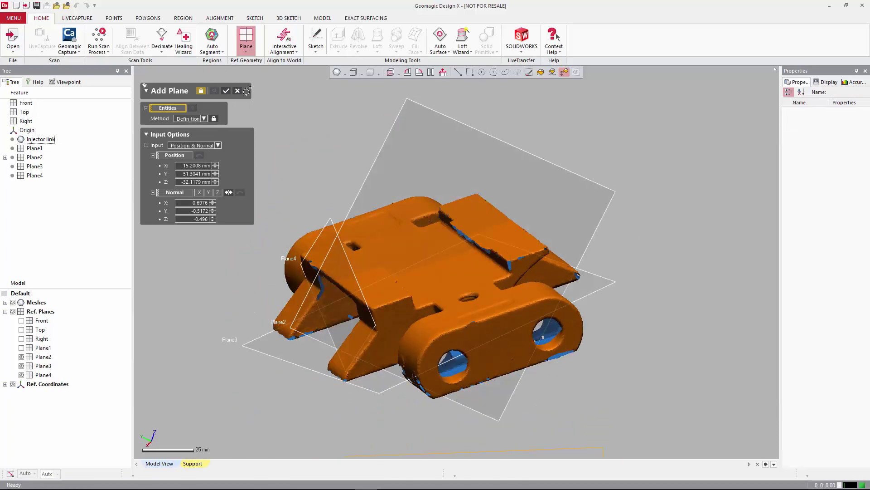
left_click(238, 91)
left_click(70, 200)
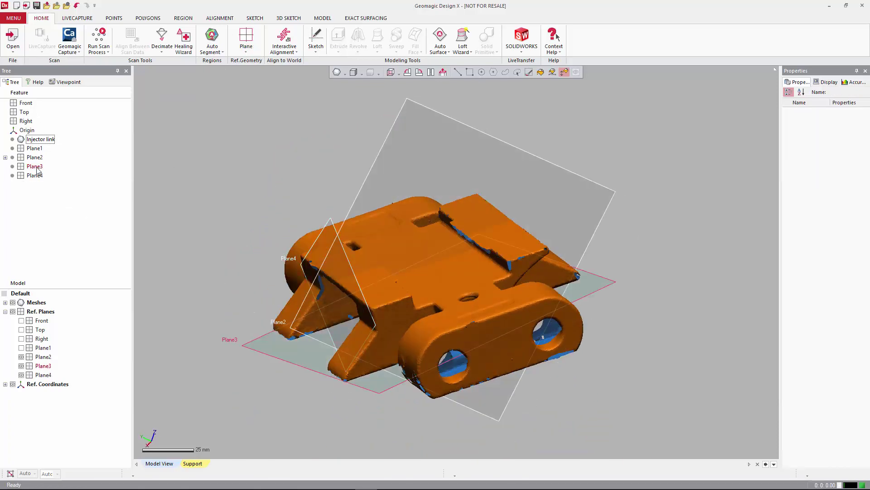
left_click(35, 167)
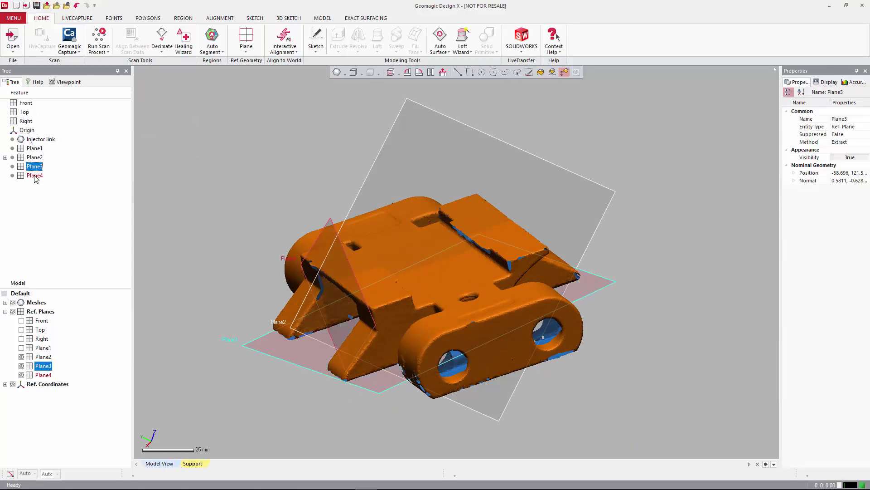
left_click(35, 176, "ctrl")
key("Delete")
key("Return")
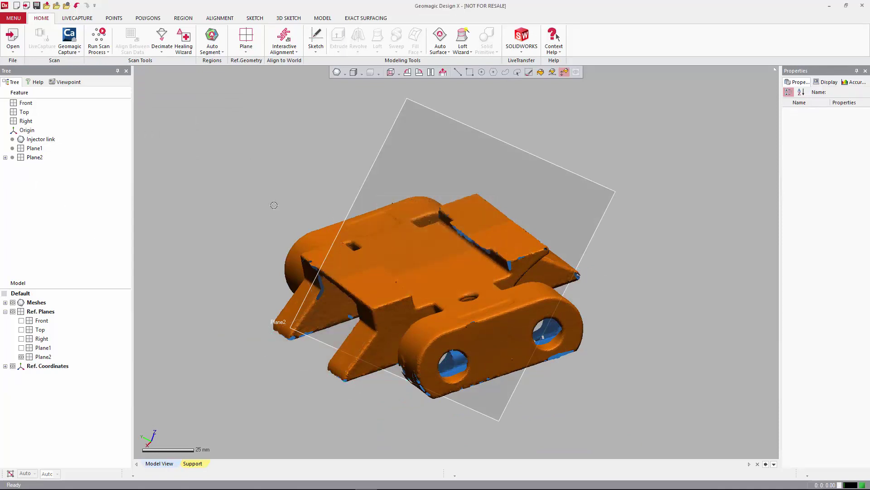
- Start a mesh sketch of the injector link scan, using the symmetry plane Plane2 as the base plane
right_click_drag(418, 120, 322, 120)
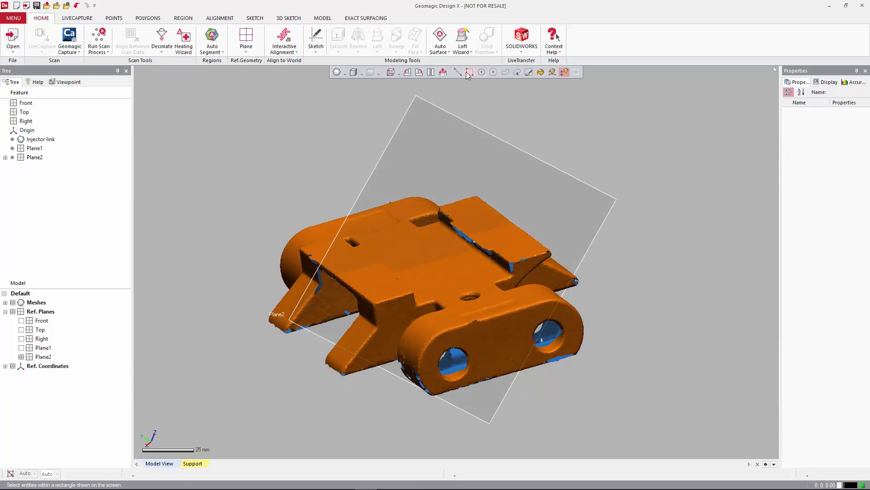
right_click_drag(722, 196, 621, 214)
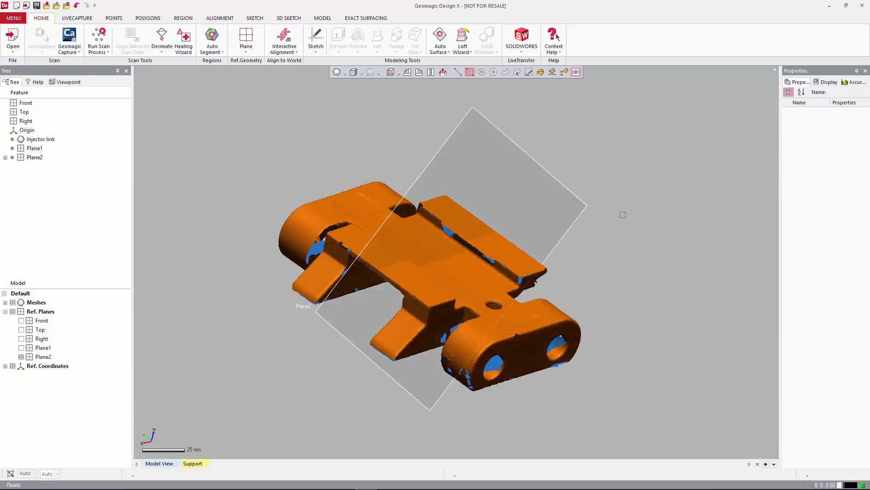
right_click(560, 179)
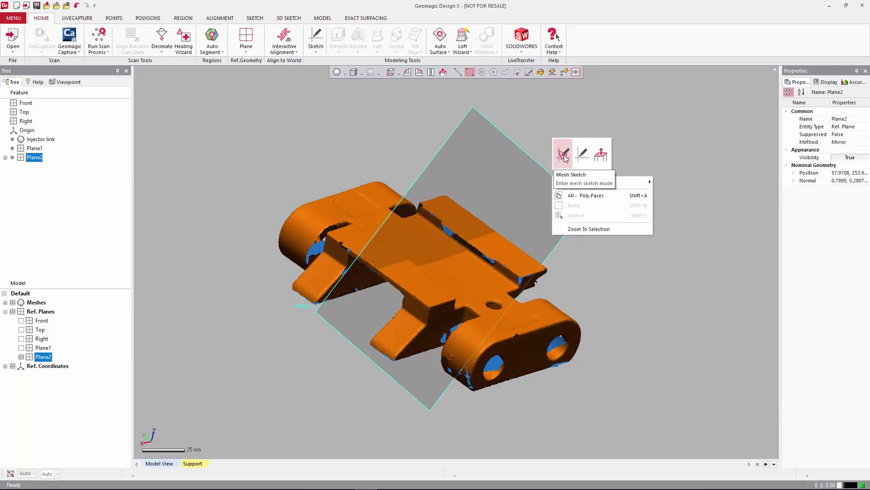
left_click(564, 158)
mouse_move(608, 214)
right_mouse_down()
mouse_move(541, 284)
mouse_move(565, 323)
mouse_move(549, 292)
right_mouse_up()
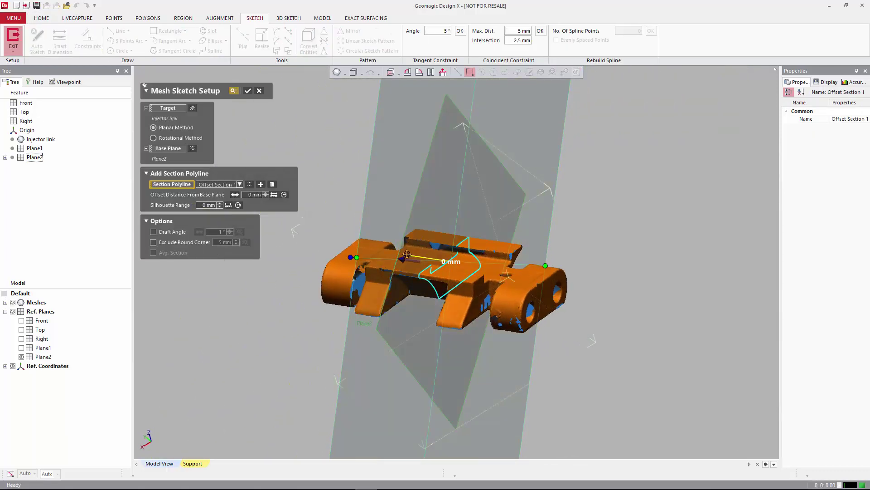
- Try offsetting the first section polyline 2.5 mm from the base plane, then reset its offset to 0 mm
left_click_drag(407, 254, 326, 222)
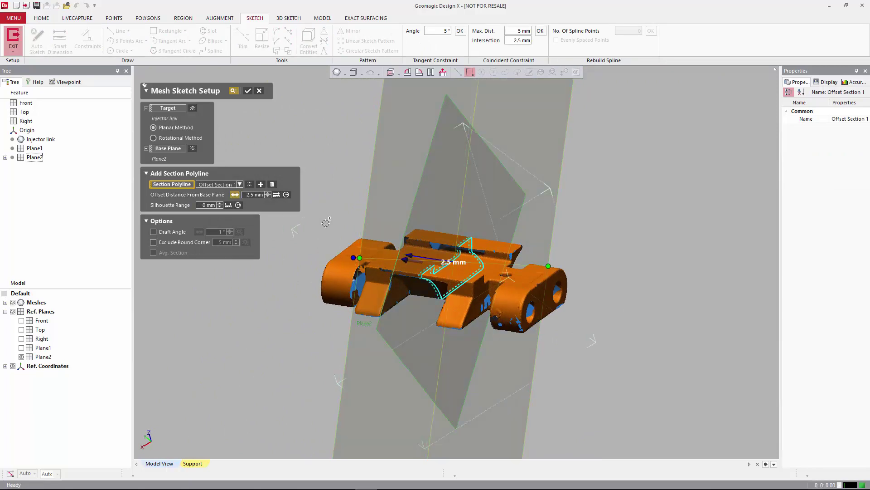
left_click(255, 195)
key("Return")
- Add a second section polyline offset 83.5 mm from the base plane, cutting through the side link with the two holes
right_click_drag(508, 321, 431, 239)
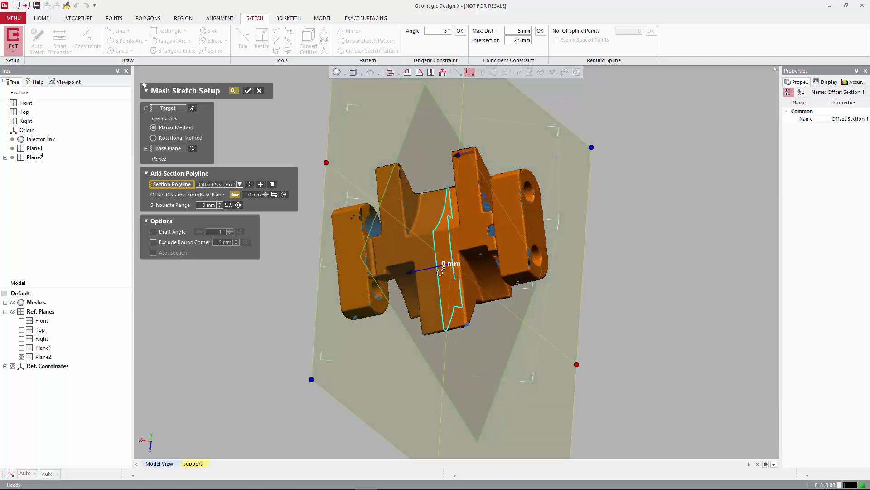
right_click_drag(438, 333, 399, 256)
left_click(261, 184)
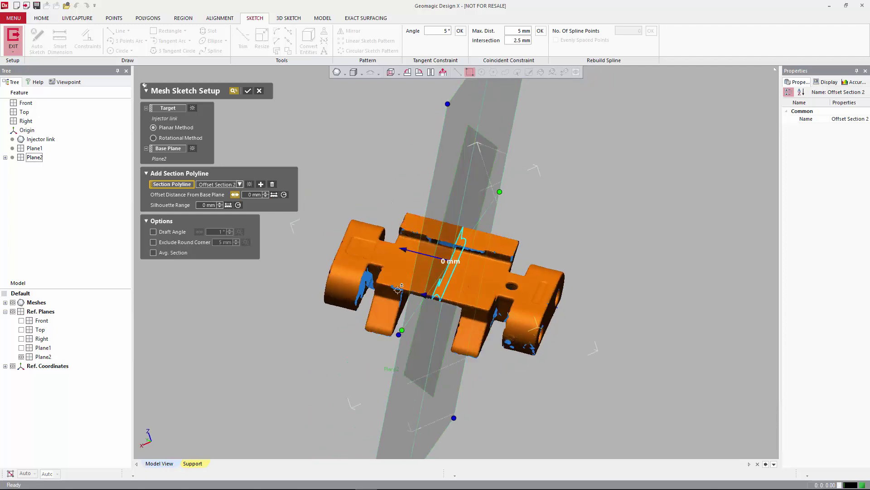
left_click_drag(422, 256, 506, 276)
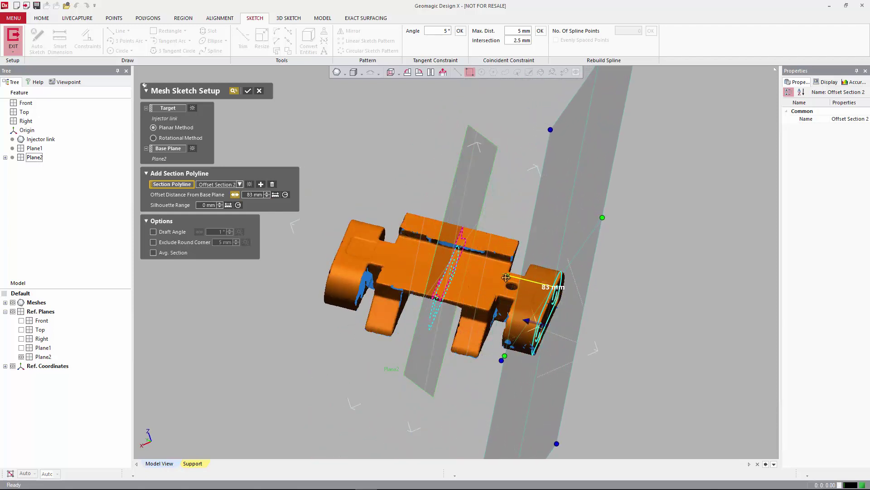
right_click_drag(506, 277, 508, 322)
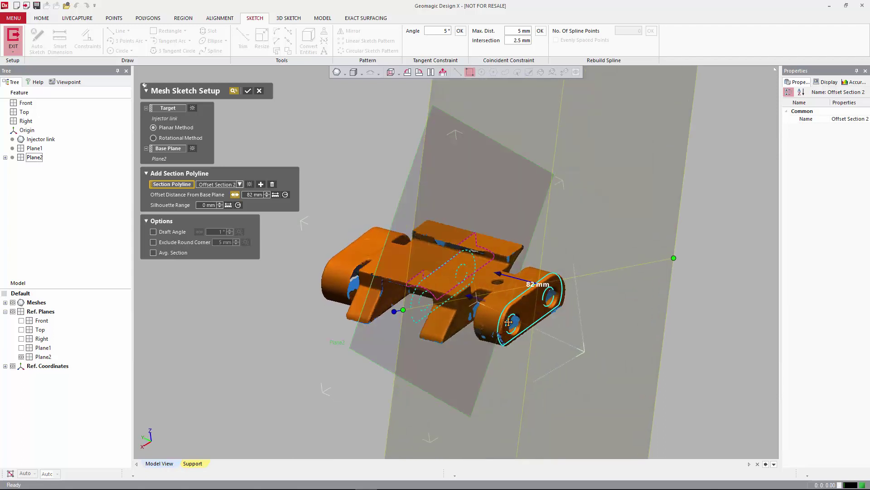
left_click_drag(499, 274, 500, 275)
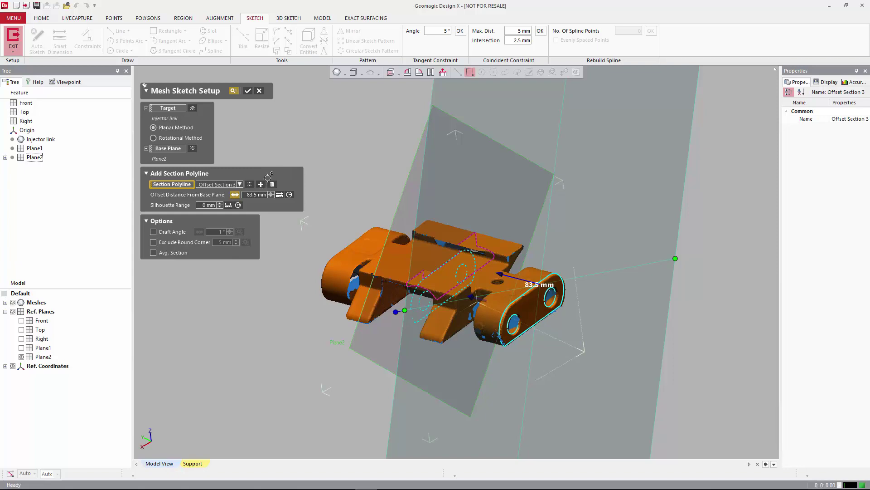
- Flip the third section polyline, offset 83.5 mm, to the opposite side link and accept the mesh sketch setup
left_click(236, 196)
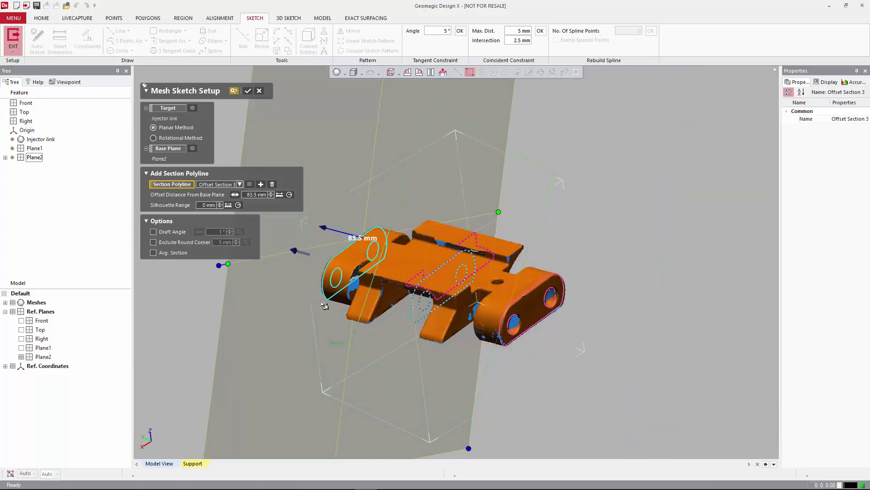
right_click_drag(355, 321, 287, 293)
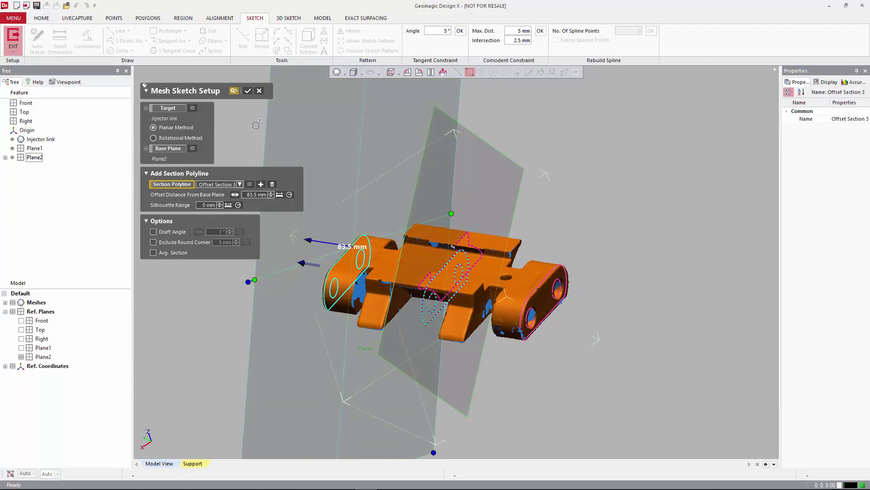
left_click(248, 92)
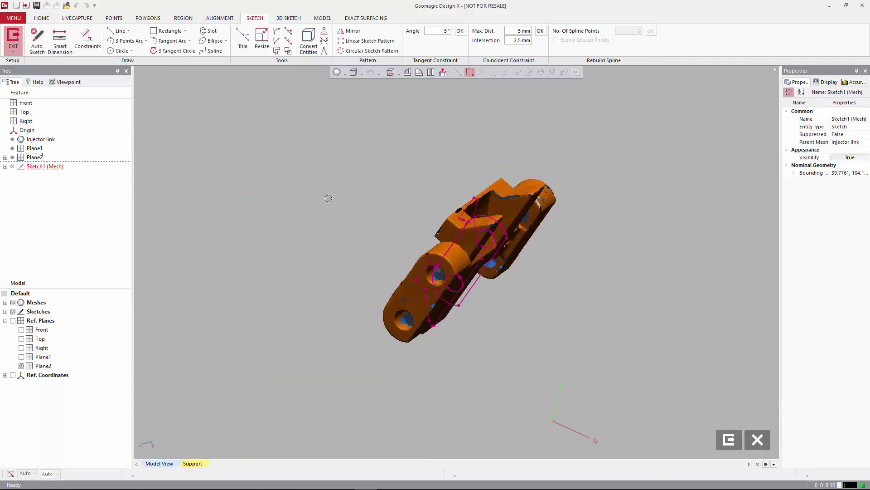
- Hide the mesh and fit a circle to each of the two hole outlines in the section polylines
left_click(13, 302)
scroll(510, 370, "up", 5)
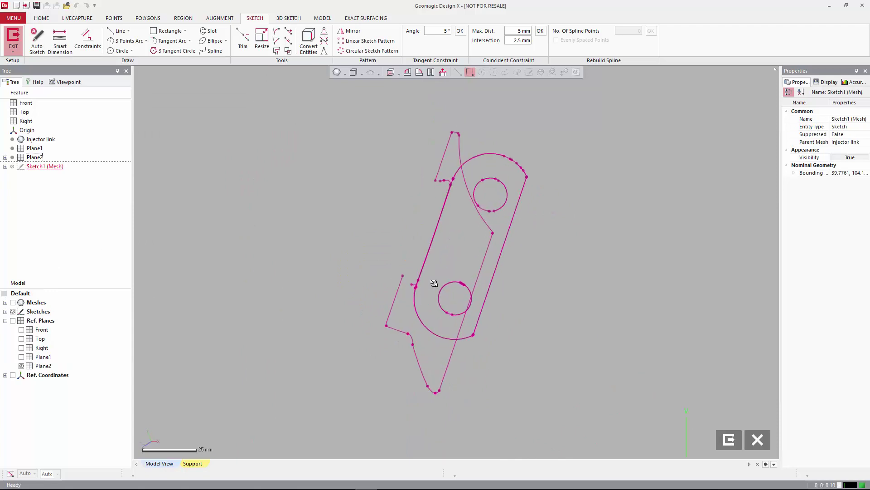
right_click_drag(521, 192, 541, 147)
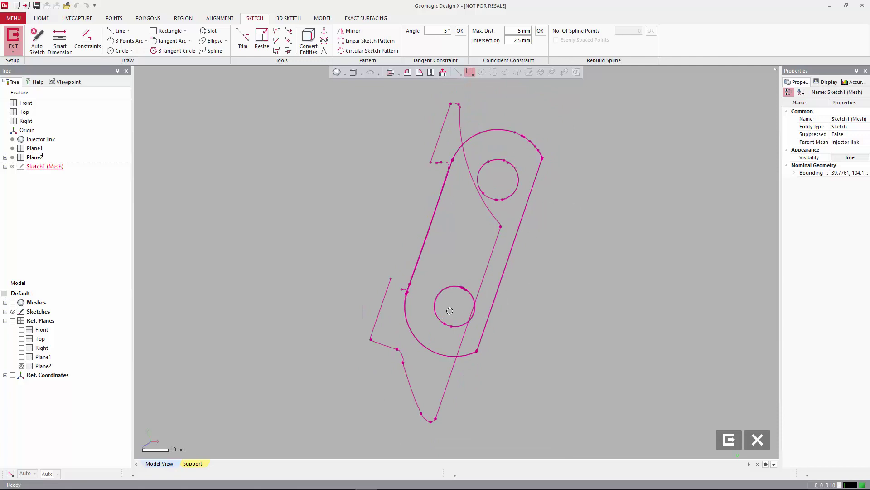
left_click(119, 51)
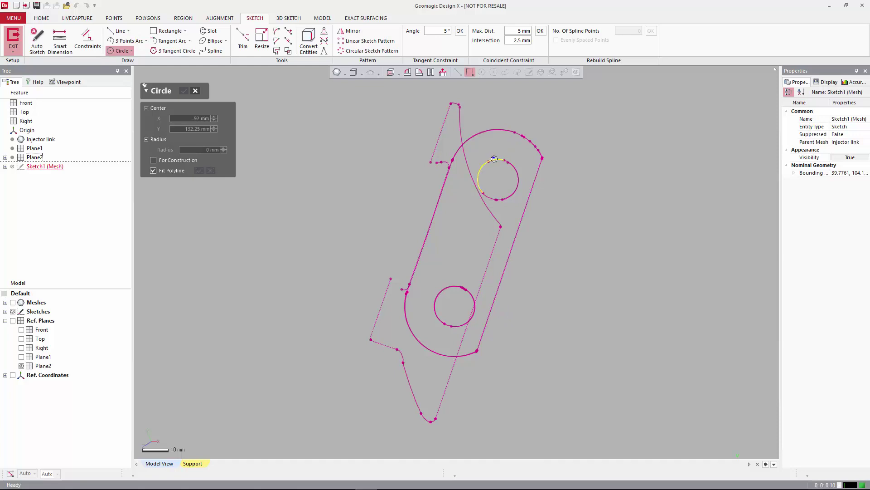
left_click(494, 159)
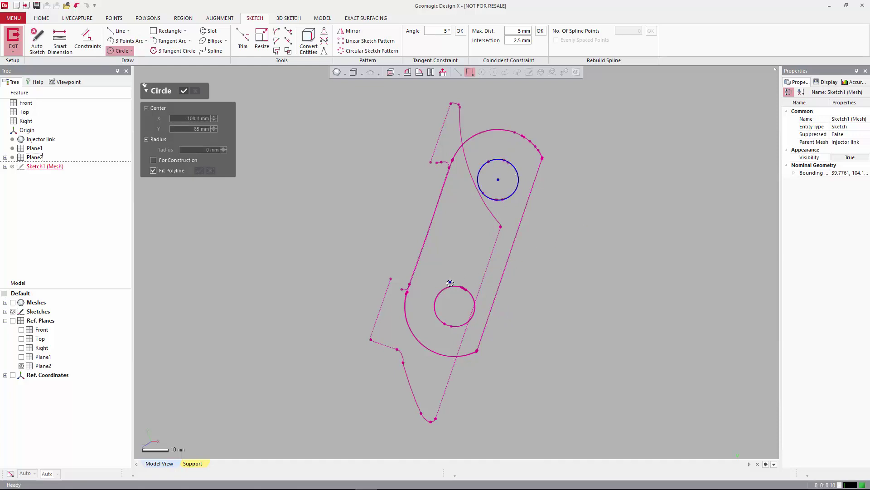
left_click(473, 313)
left_click(183, 91)
- Draw a line joining the two circle centers and a perpendicular line about 31.4 mm long from its midpoint
left_click(118, 31)
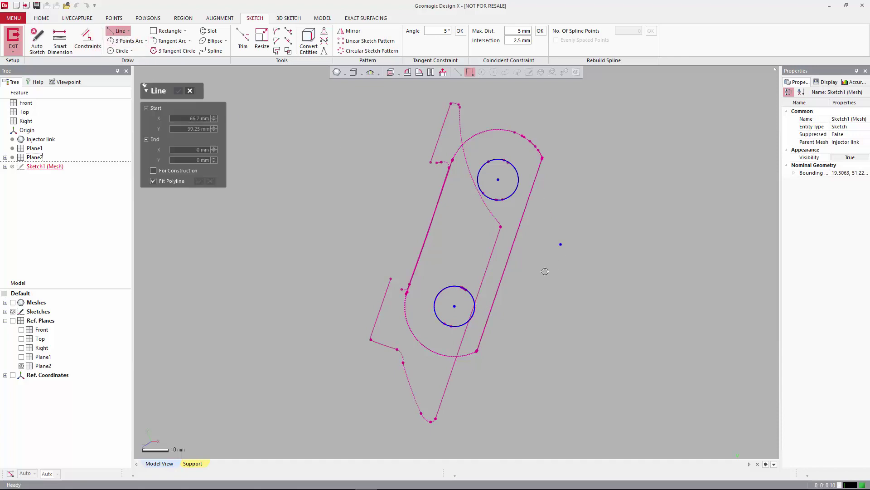
left_click(454, 306)
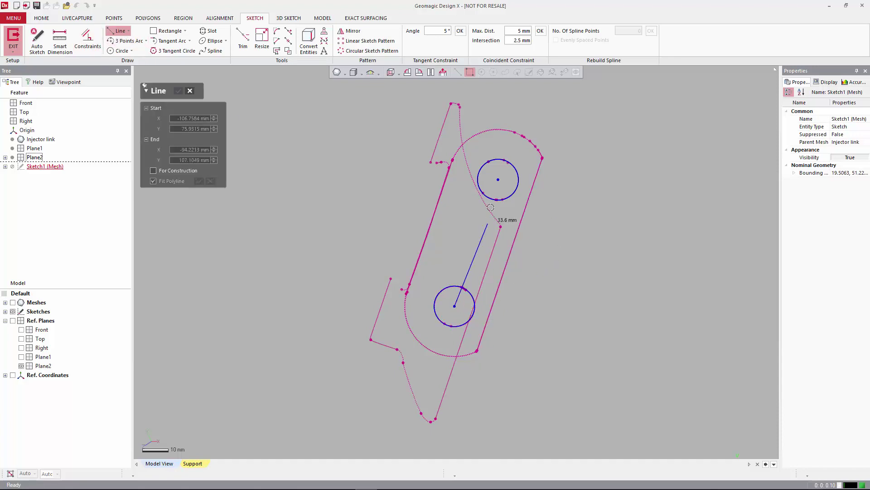
left_click(498, 170)
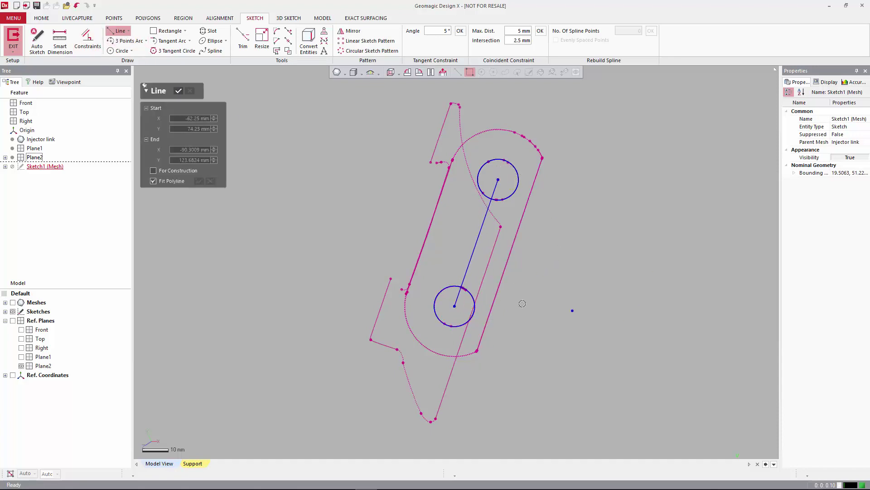
left_click(476, 237)
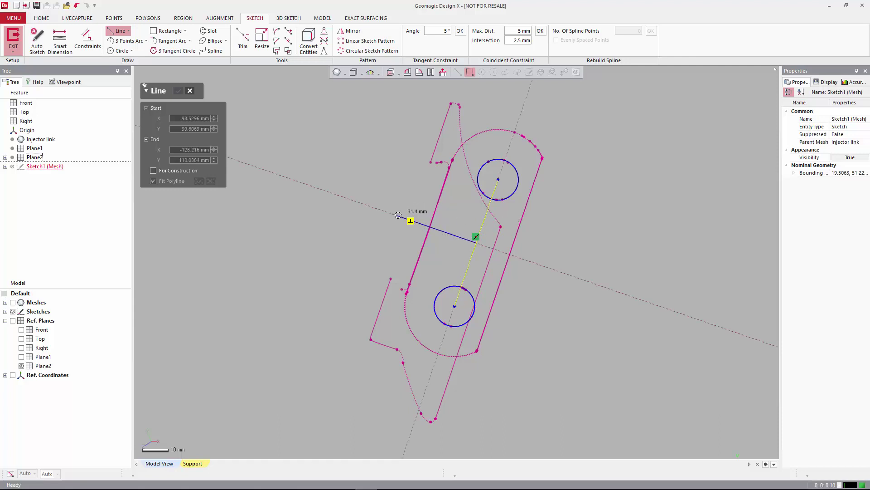
left_click(398, 215)
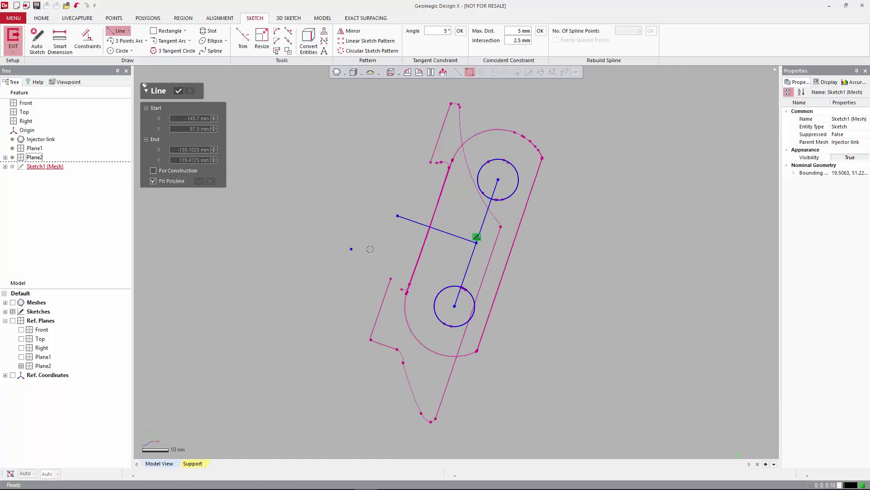
key("Escape")
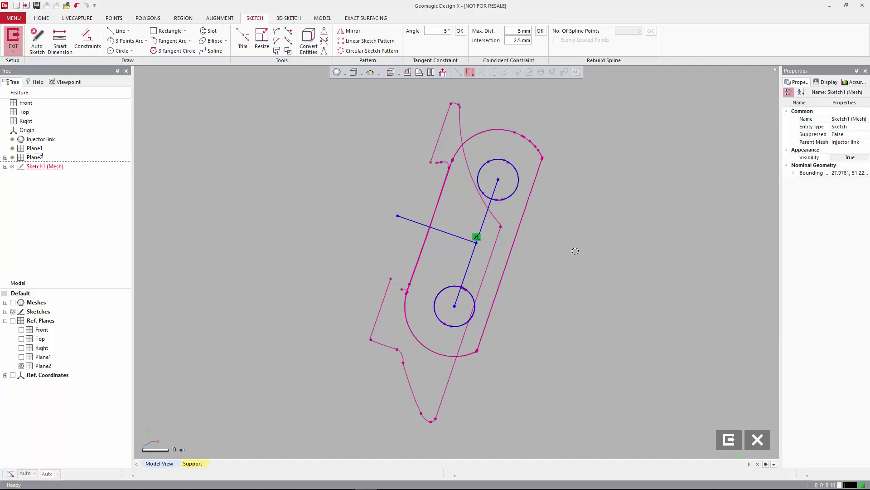
- Exit the mesh sketch, show the mesh again and clear the sketch selection
left_click(13, 39)
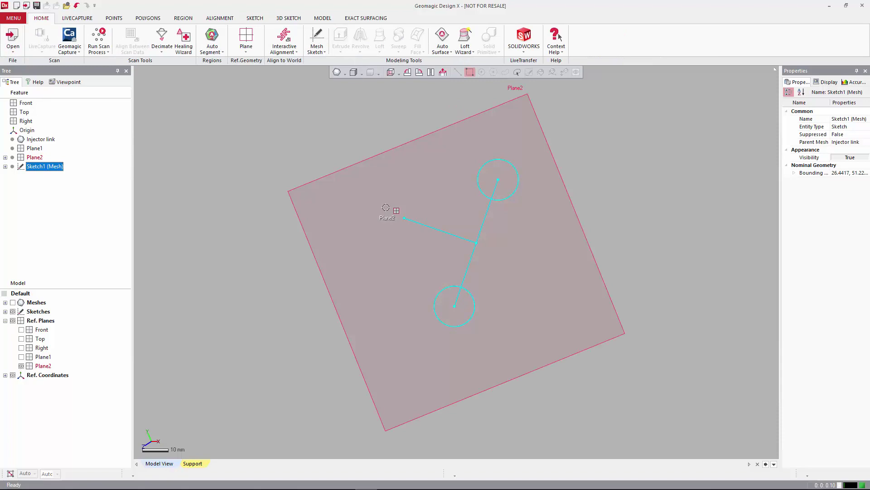
left_click(13, 303)
mouse_move(442, 267)
right_mouse_down()
mouse_move(467, 247)
mouse_move(381, 245)
mouse_move(404, 224)
right_mouse_up()
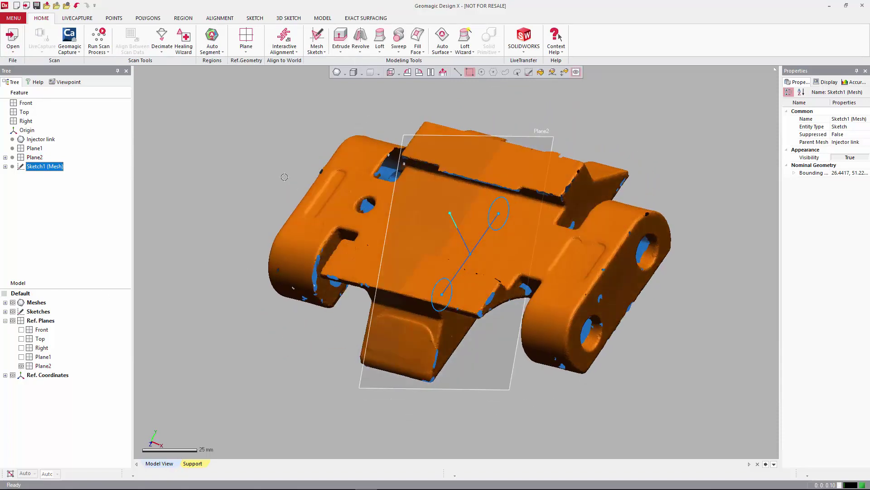
left_click(285, 177)
mouse_move(284, 176)
right_mouse_down()
mouse_move(532, 240)
mouse_move(498, 257)
mouse_move(290, 260)
right_mouse_up()
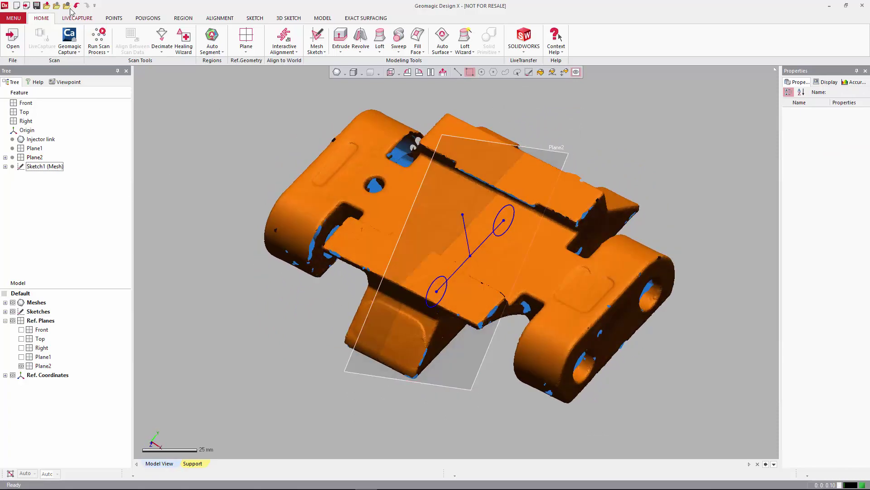
- Start an Interactive Alignment of the injector link mesh and assign Plane2 as the moving plane for the 3-2-1 method
left_click(284, 40)
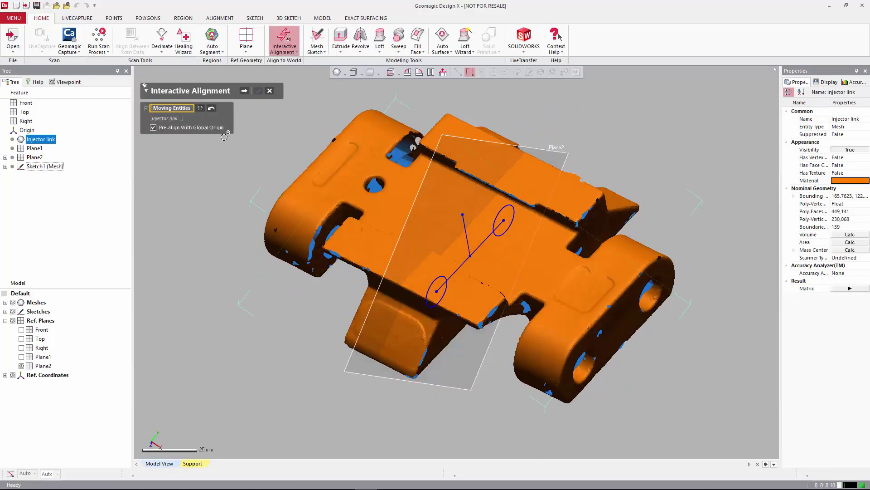
left_click(245, 92)
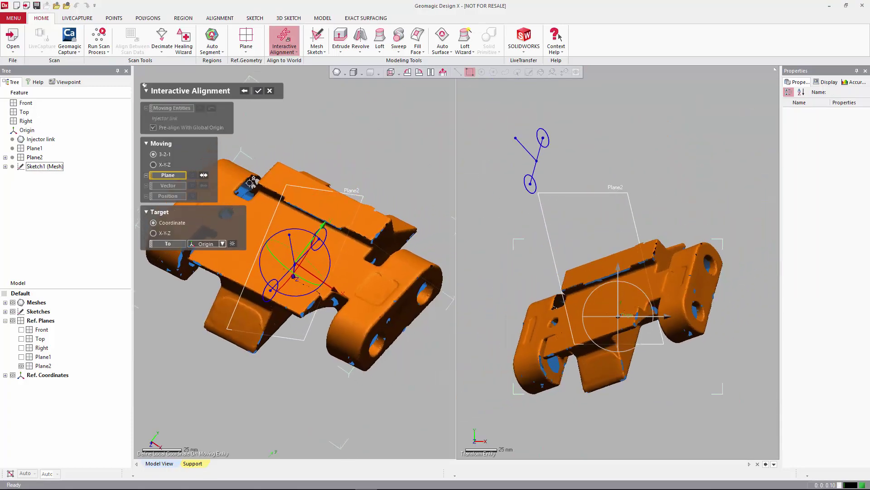
right_click_drag(365, 301, 415, 305, "ctrl")
right_click_drag(313, 328, 292, 308)
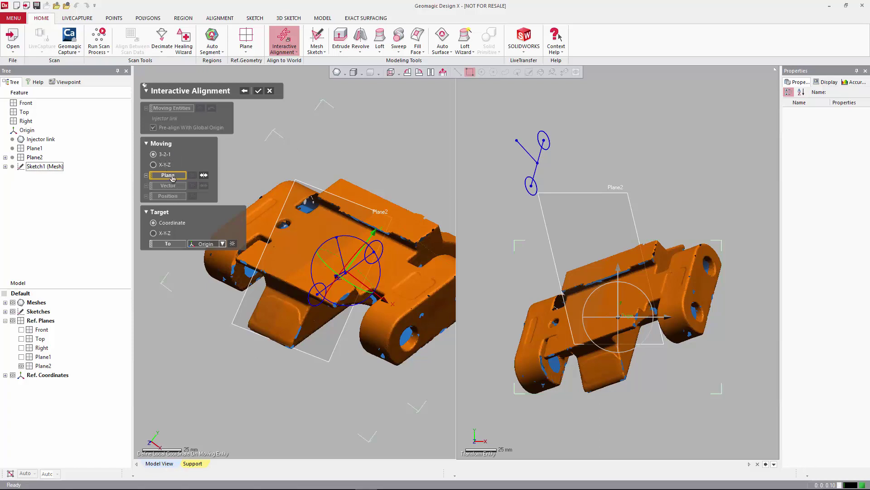
left_click(308, 195)
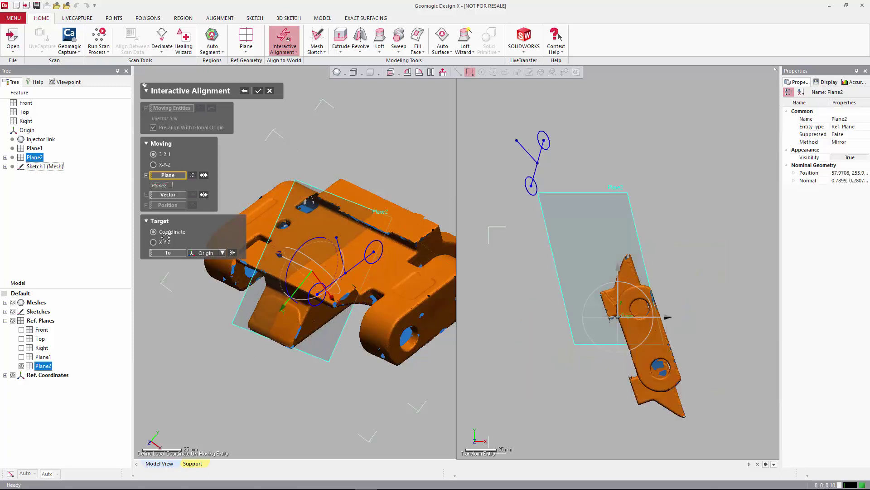
- Hide the mesh and assign the sketch line joining the circle centers as the alignment's moving vector
left_click(168, 195)
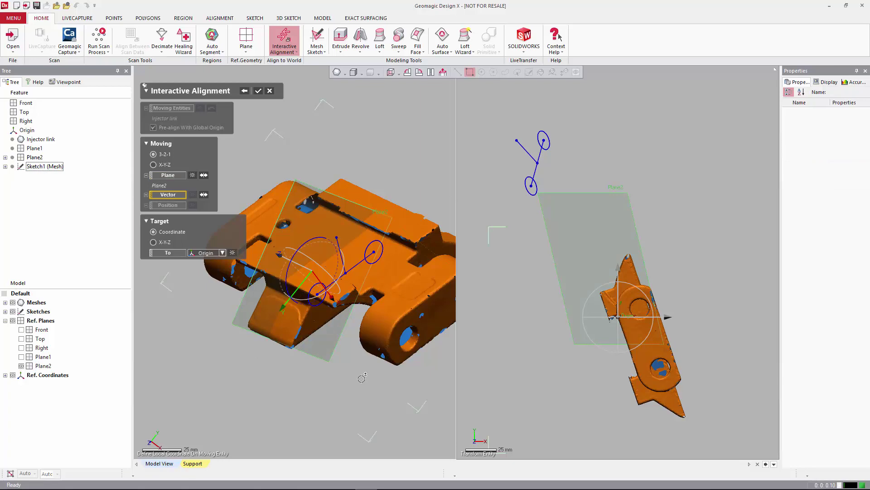
right_click_drag(349, 354, 333, 327)
scroll(333, 318, "up", 3)
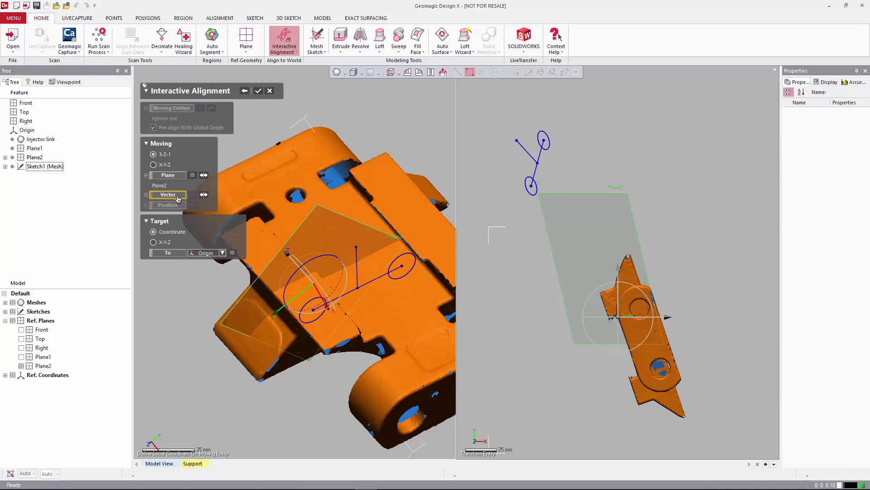
left_click(13, 303)
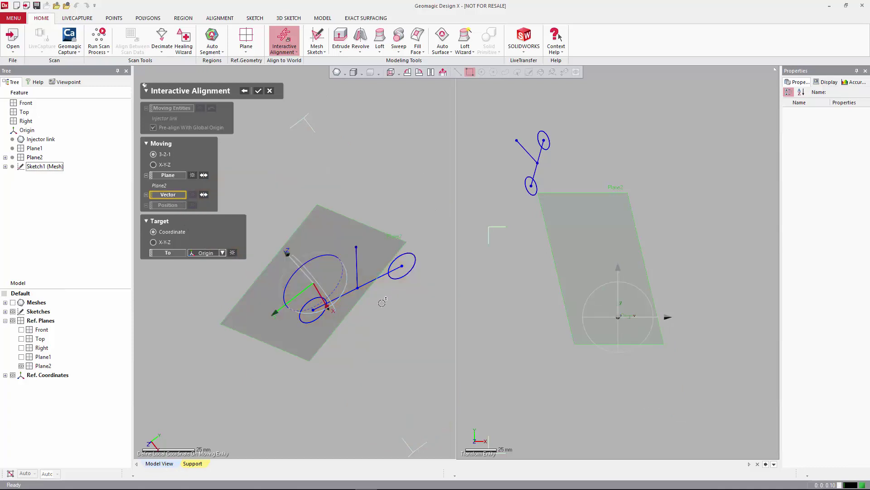
left_click(376, 279)
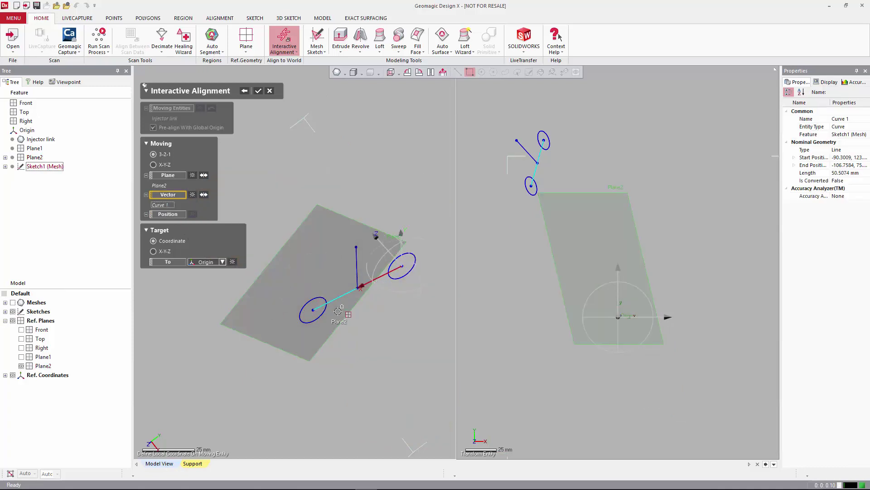
- Assign the midpoint of the sketch line joining the circle centers as the alignment's moving position and show the mesh again
left_click(177, 216)
scroll(398, 340, "up", 3)
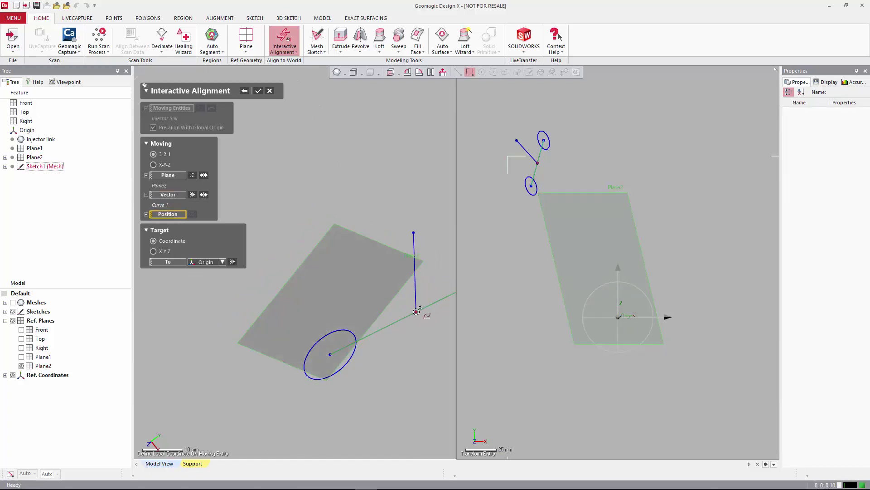
left_click(416, 312)
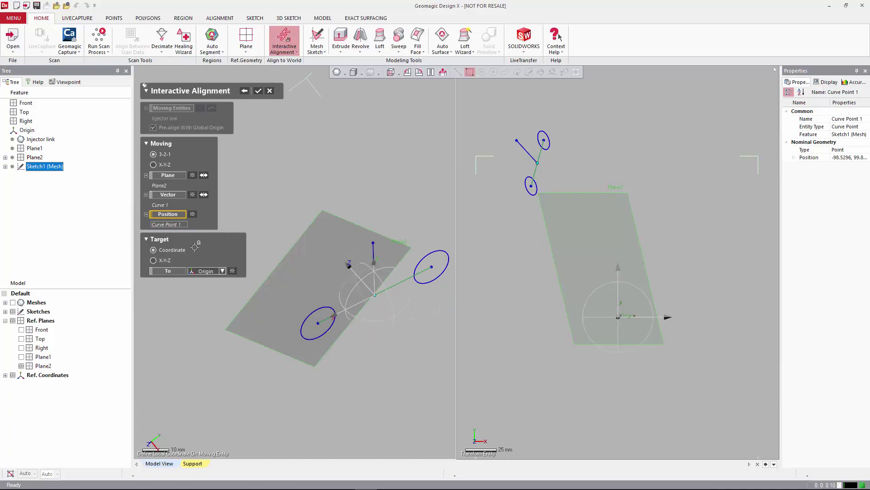
left_click(13, 303)
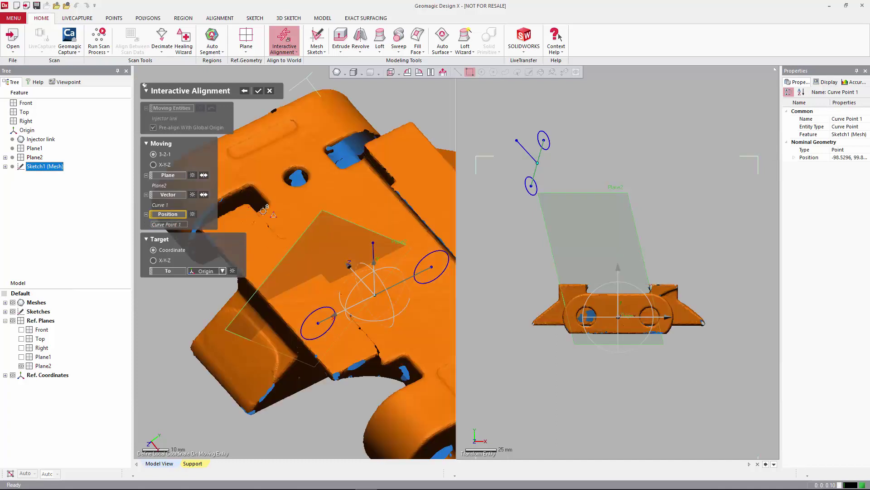
scroll(264, 212, "down", 4)
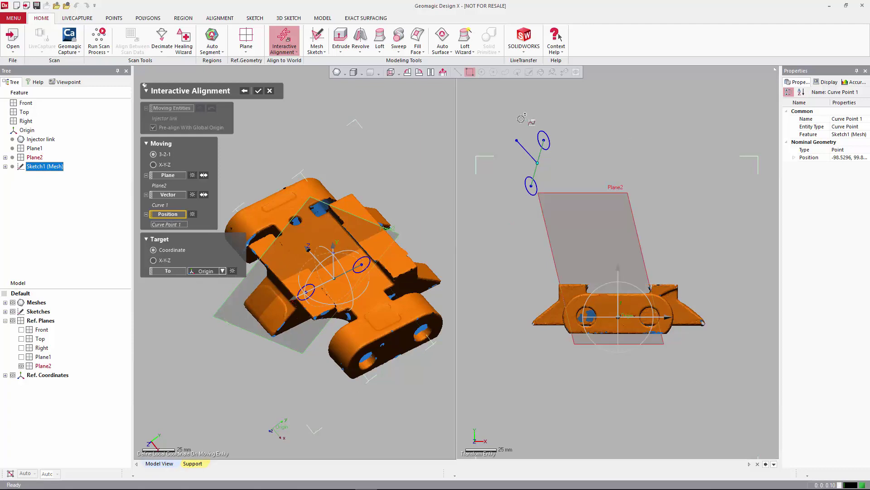
- Check the previewed mesh orientation against the global origin and accept the Interactive Alignment
left_click(391, 73)
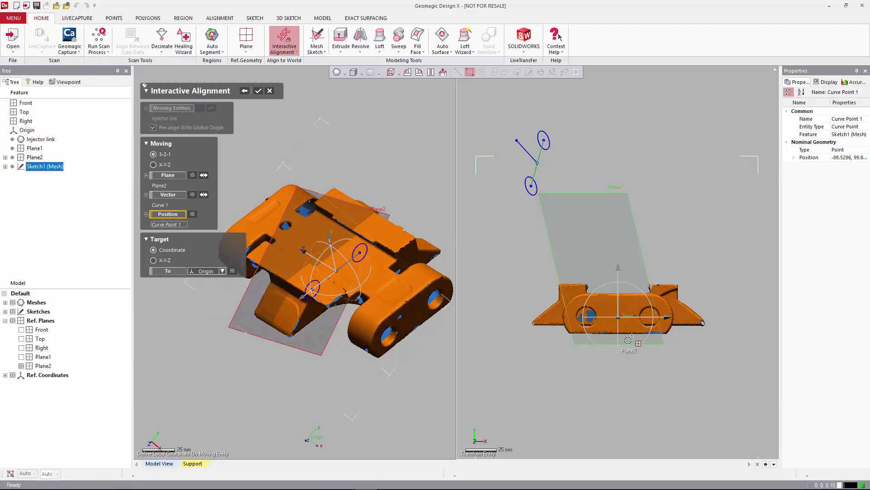
right_click_drag(628, 267, 641, 409, "shift")
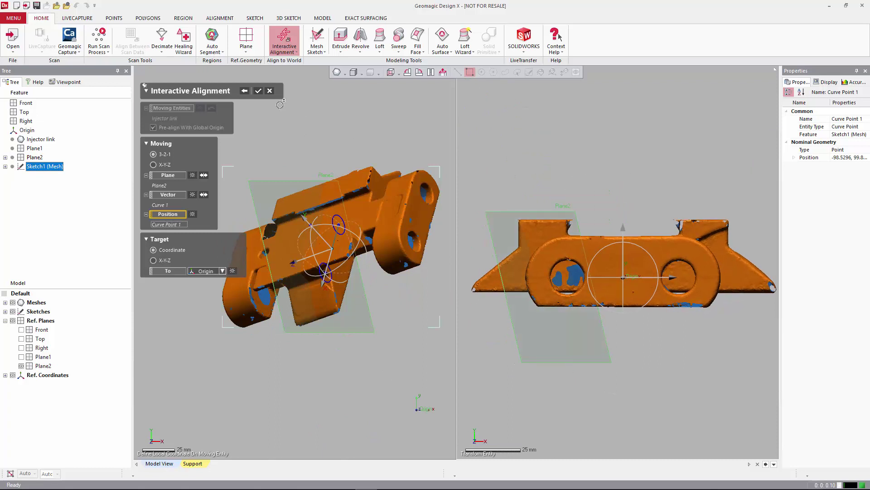
left_click(258, 90)
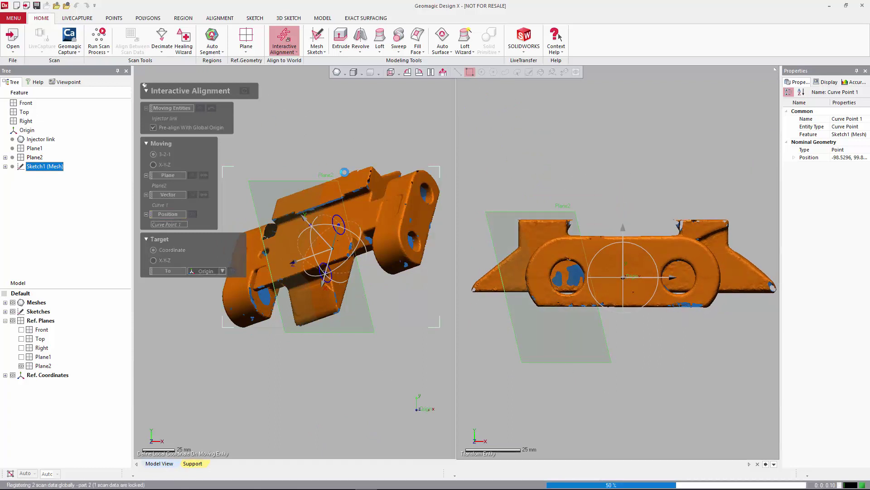
mouse_move(294, 209)
right_mouse_down()
mouse_move(366, 291)
mouse_move(301, 288)
mouse_move(281, 252)
right_mouse_up()
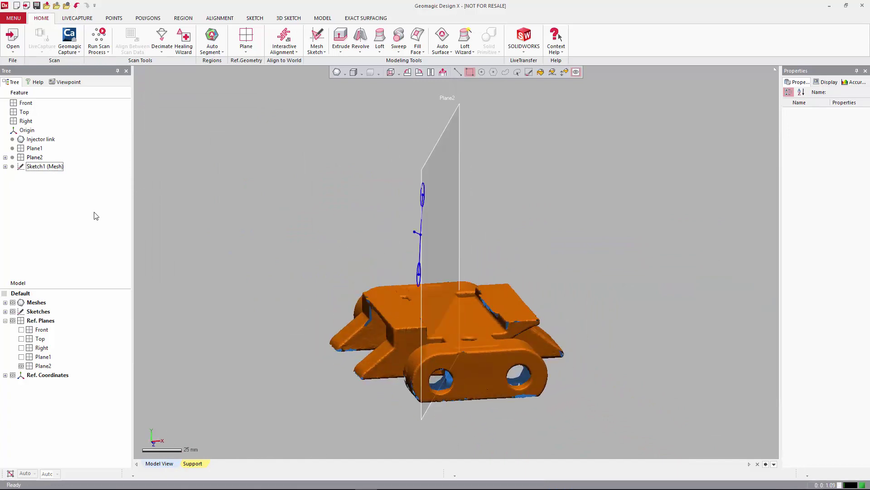
- Delete Plane1, Plane2 and Sketch1 (Mesh) from the feature tree, keeping only the injector link mesh
mouse_move(341, 256)
right_mouse_down()
mouse_move(355, 259)
mouse_move(337, 255)
right_mouse_up()
left_click(34, 148)
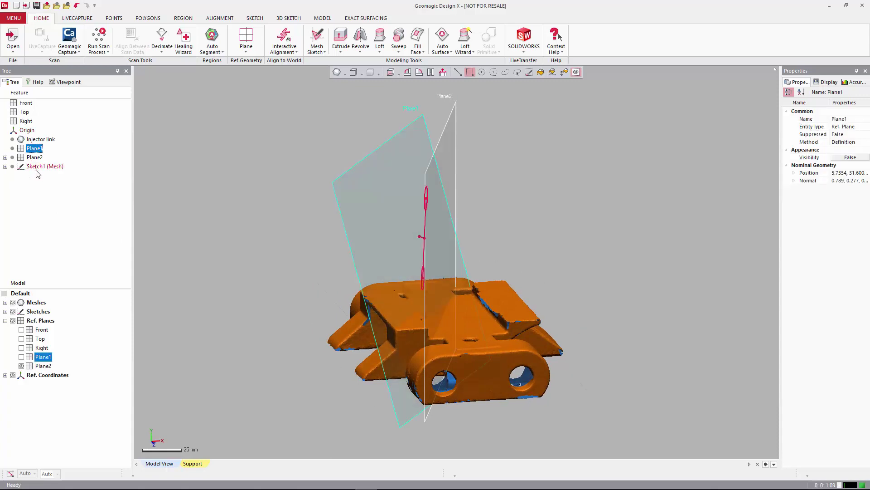
left_click(40, 166, "shift")
key("Delete")
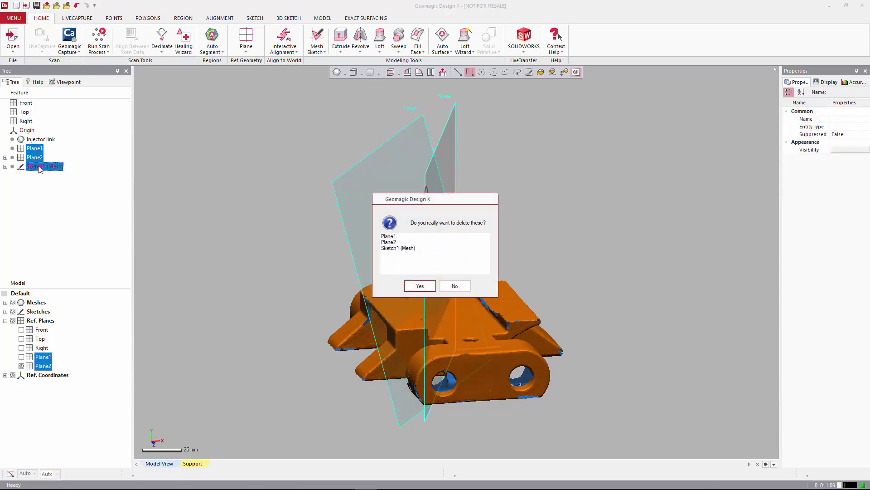
key("Return")
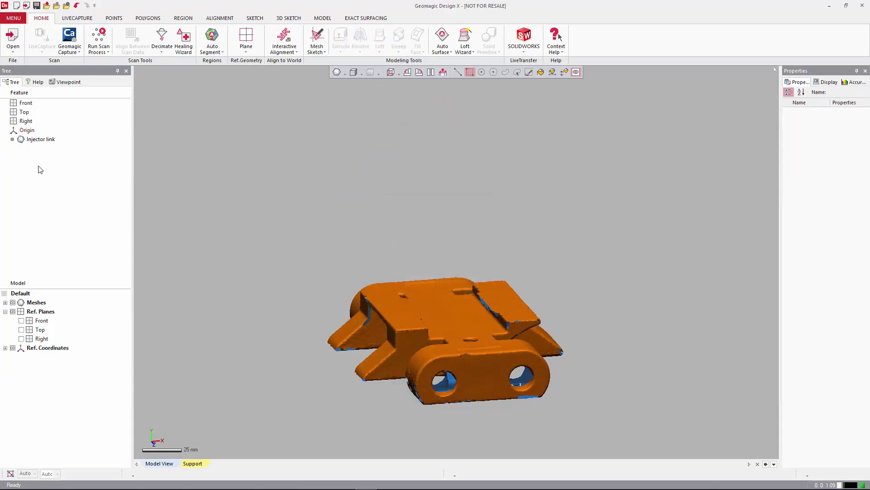
- Examine the aligned injector link mesh in the standard front, left and top views and from an oblique angle
left_click(391, 73)
scroll(449, 288, "up", 2)
right_click_drag(449, 289, 447, 179, "ctrl")
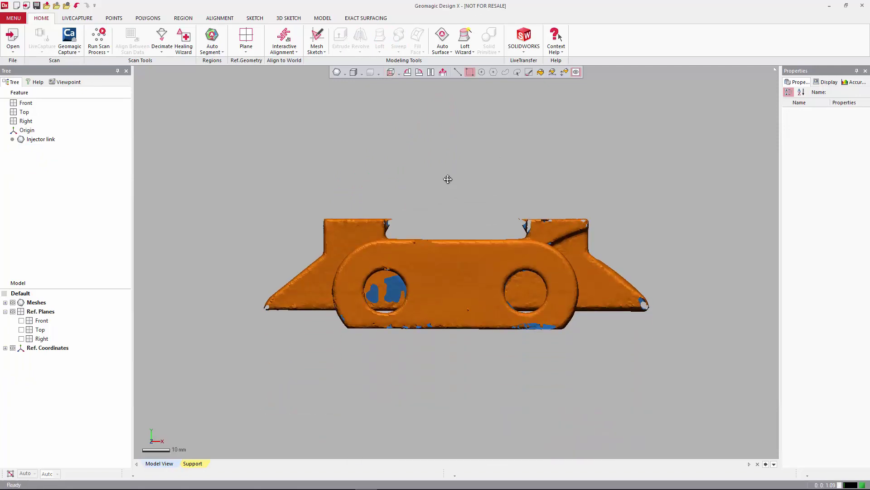
scroll(449, 256, "up", 4)
right_click_drag(450, 257, 450, 294)
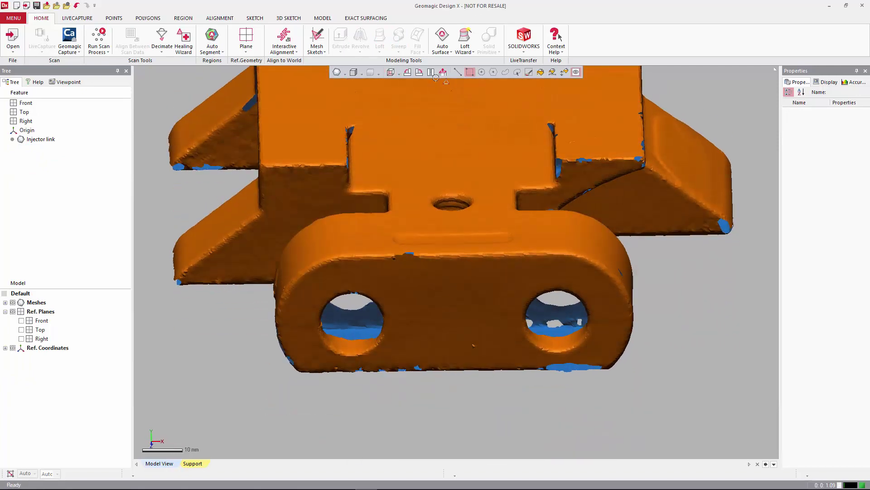
left_click(390, 72)
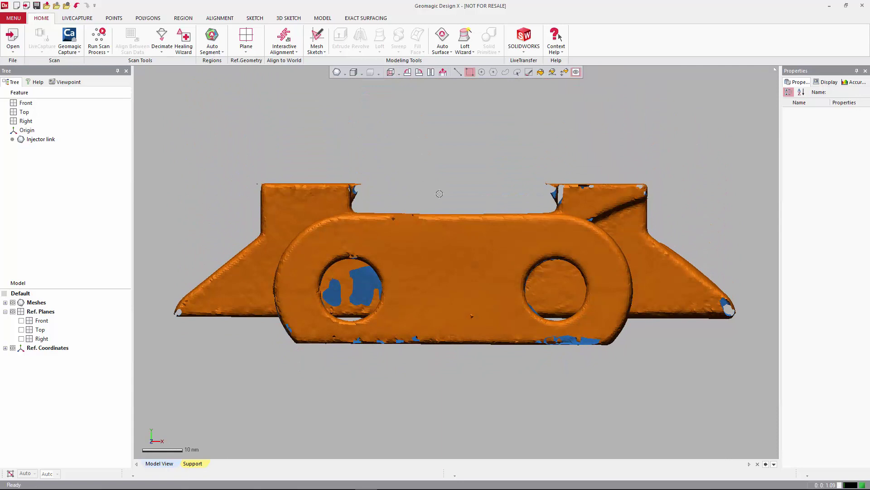
mouse_move(455, 146)
middle_mouse_down()
mouse_move(453, 245)
mouse_move(436, 55)
mouse_move(450, 18)
mouse_move(444, 72)
mouse_move(458, 136)
middle_mouse_up()
left_click(398, 73)
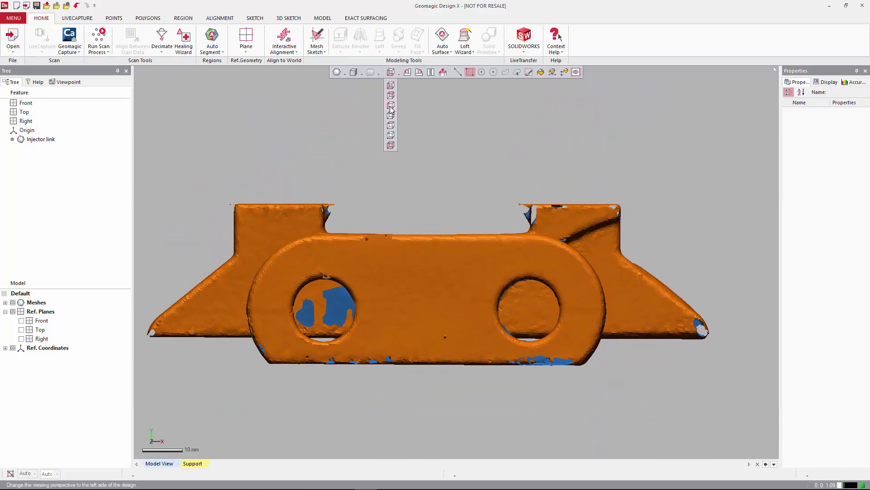
left_click(395, 117)
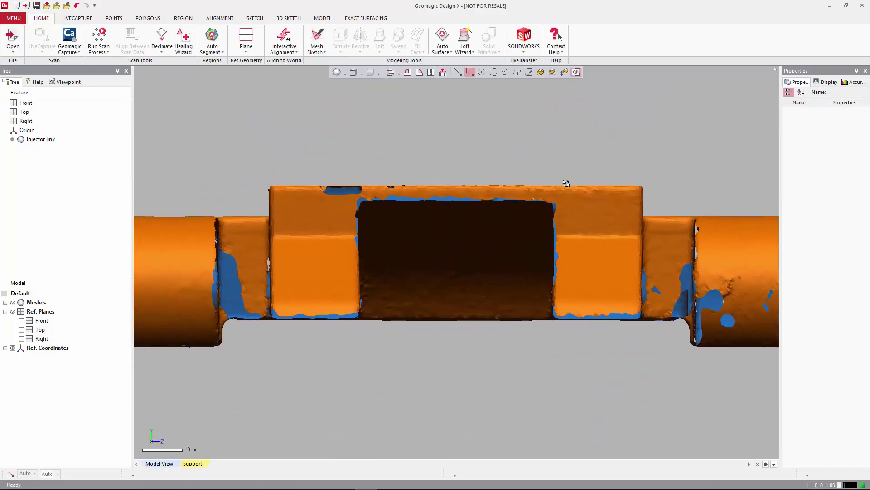
left_click(398, 74)
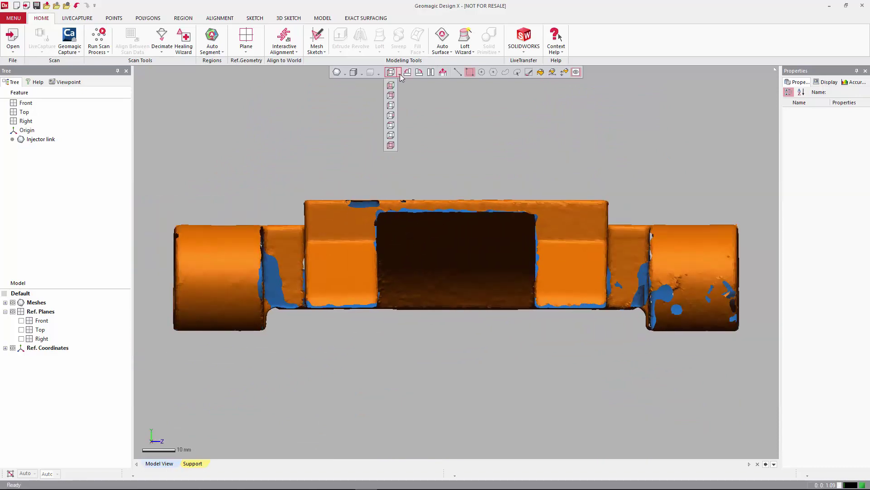
left_click(394, 132)
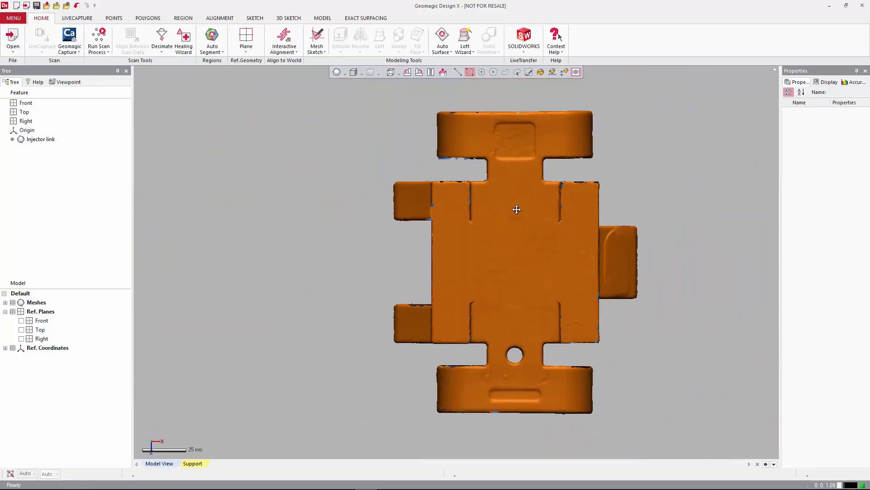
right_click_drag(453, 168, 387, 322, "ctrl")
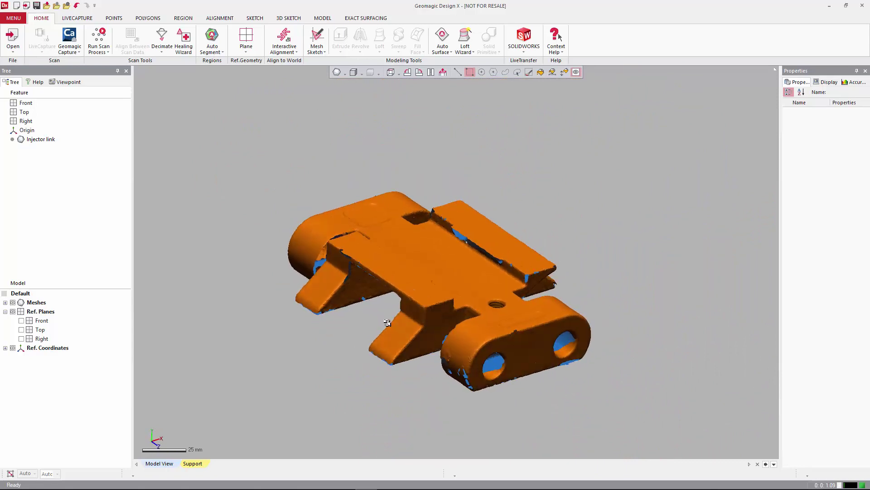